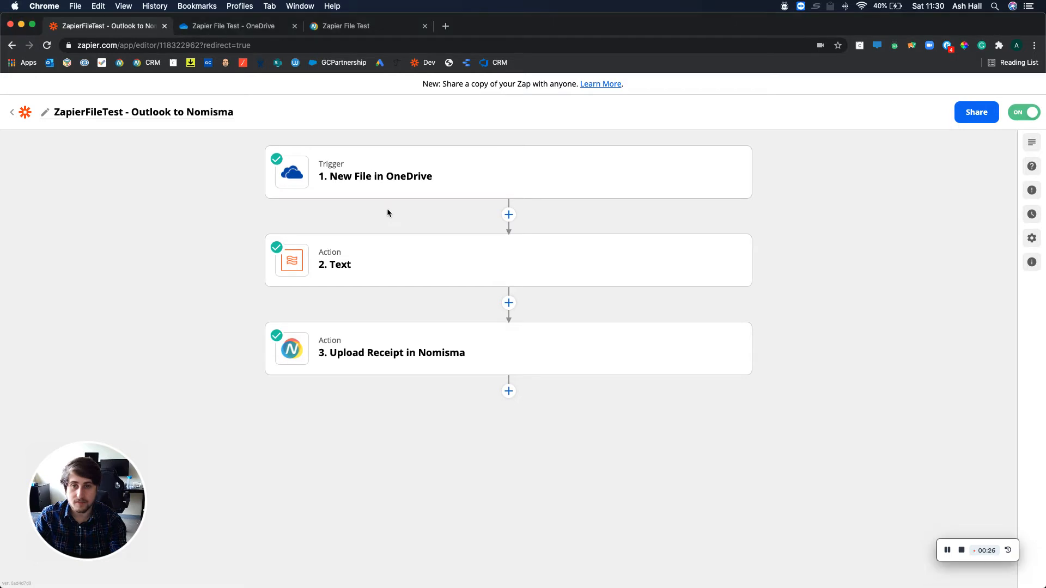
Open the New File in OneDrive trigger and review its app and trigger event.
left_click(386, 169)
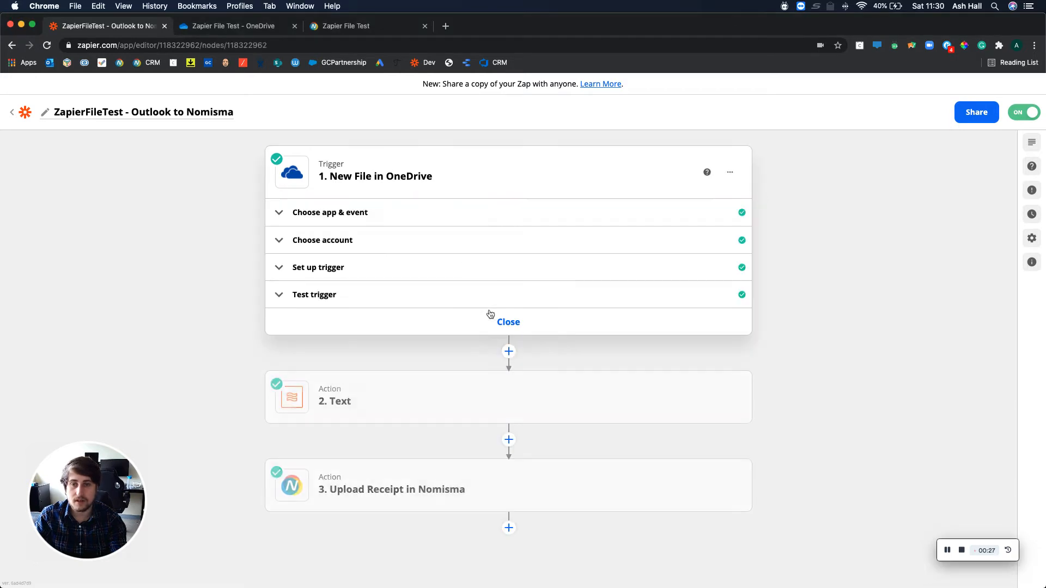
left_click(340, 240)
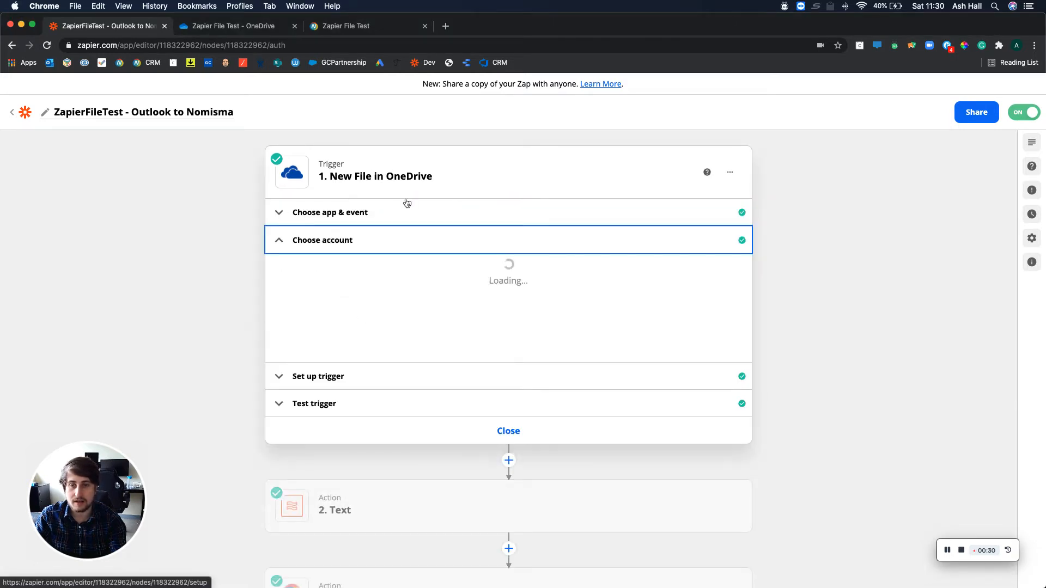
left_click(358, 221)
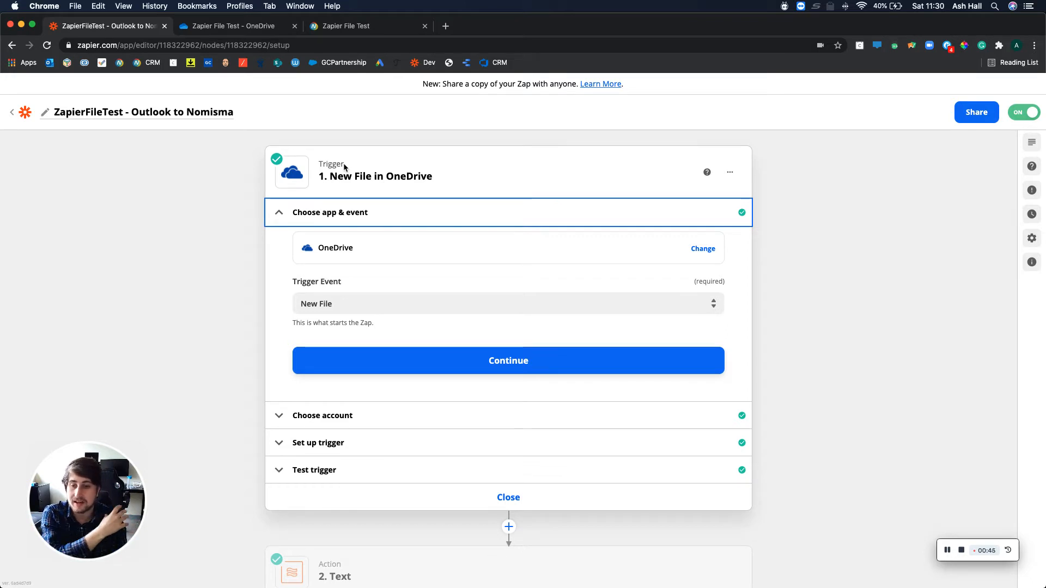
scroll(345, 167, "down", 2)
scroll(345, 167, "up", 1)
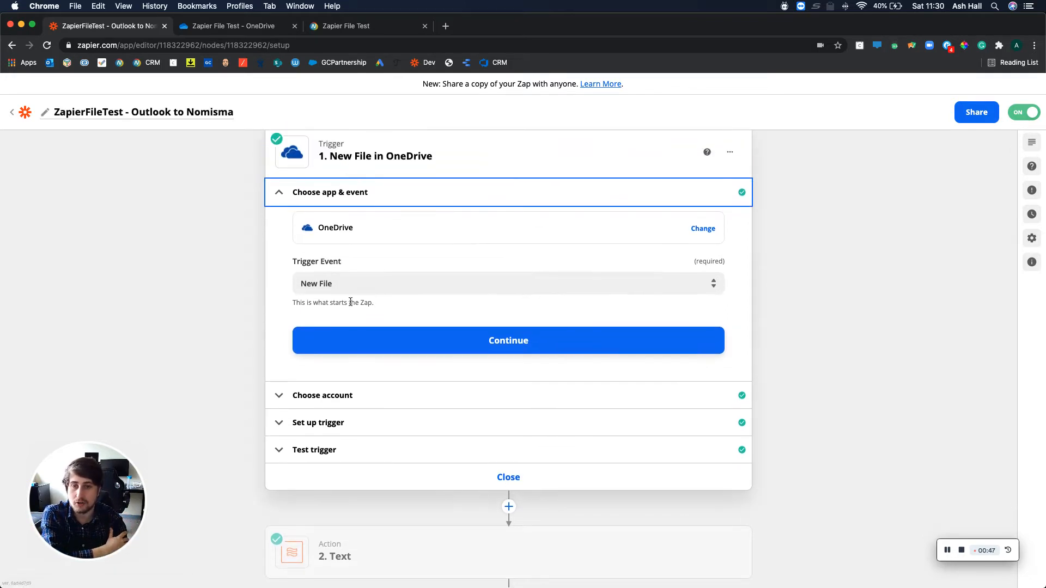
scroll(343, 326, "down", 5)
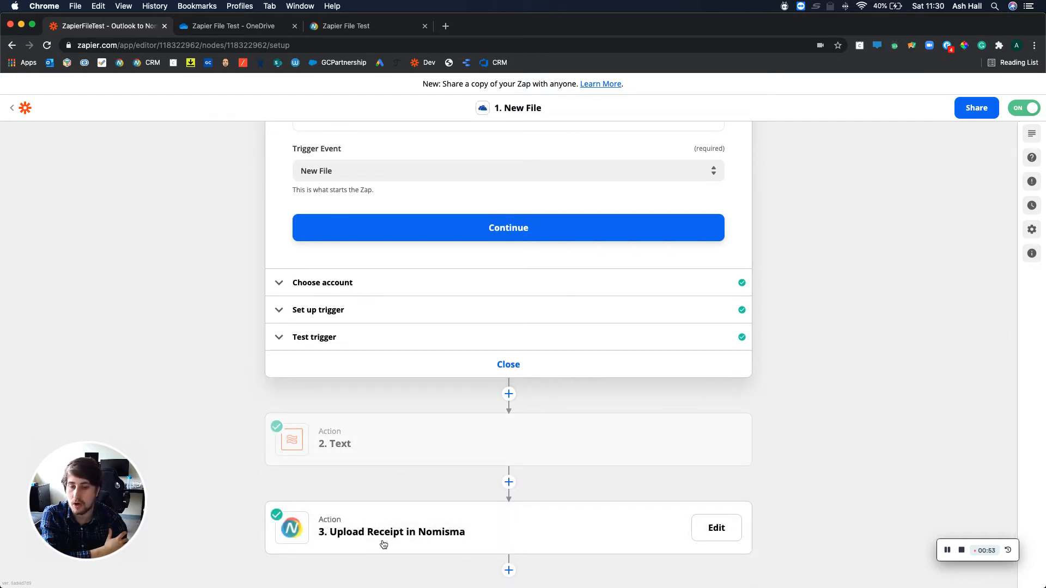
scroll(402, 451, "up", 2)
scroll(401, 452, "up", 3)
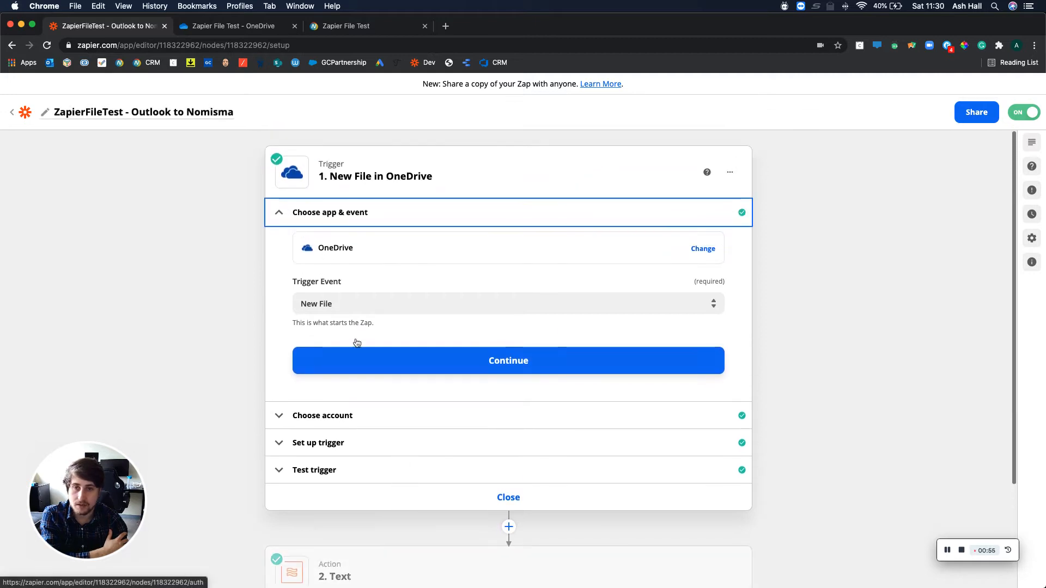
Review the OneDrive trigger's connected account, its folder and file object settings, and its test sample.
left_click(342, 416)
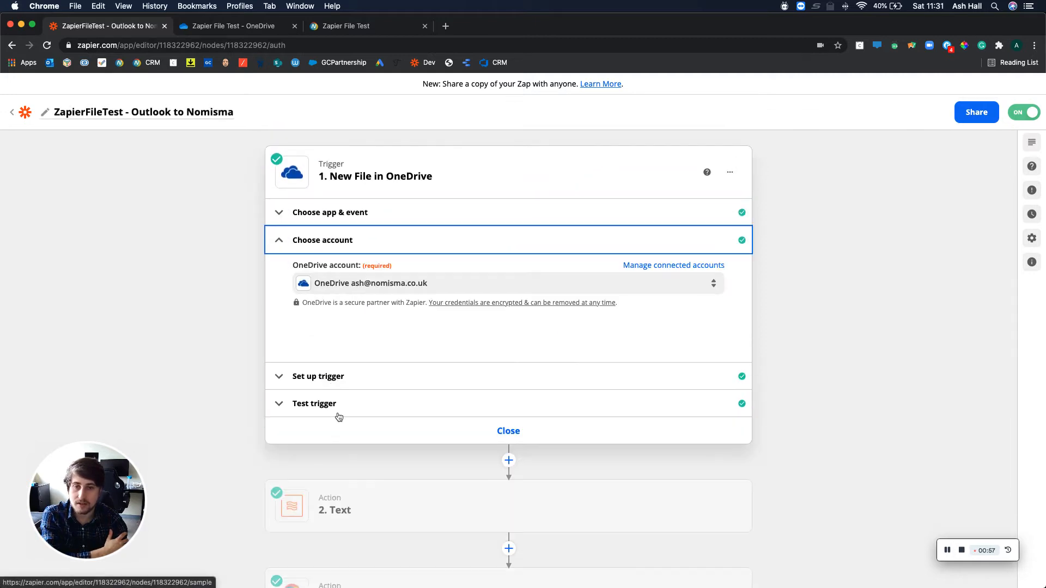
left_click(342, 379)
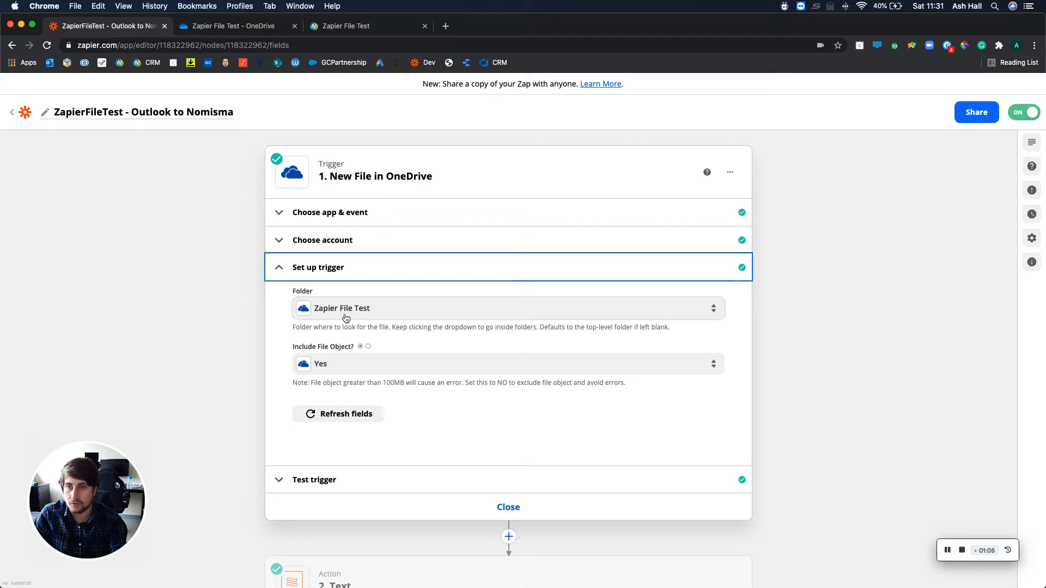
left_click(320, 480)
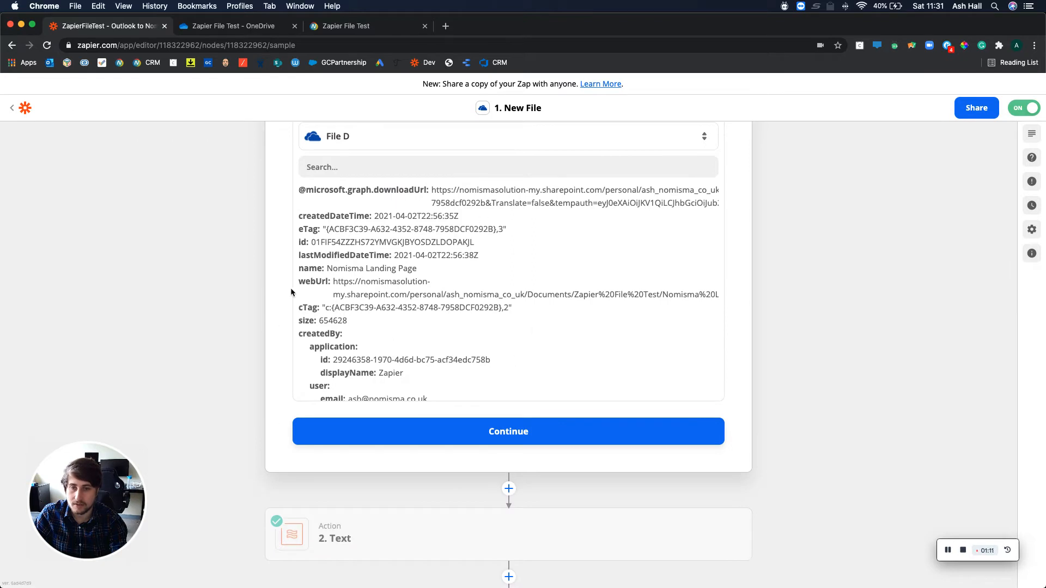
scroll(276, 333, "down", 2)
Open the Text action and review its app and action event.
left_click(333, 436)
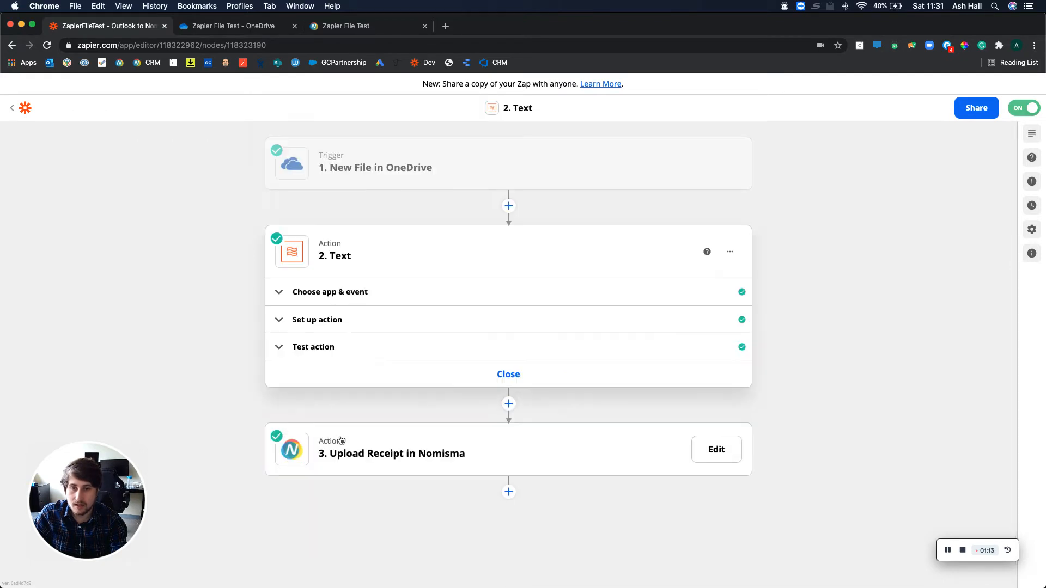
left_click(323, 293)
scroll(259, 406, "down", 3)
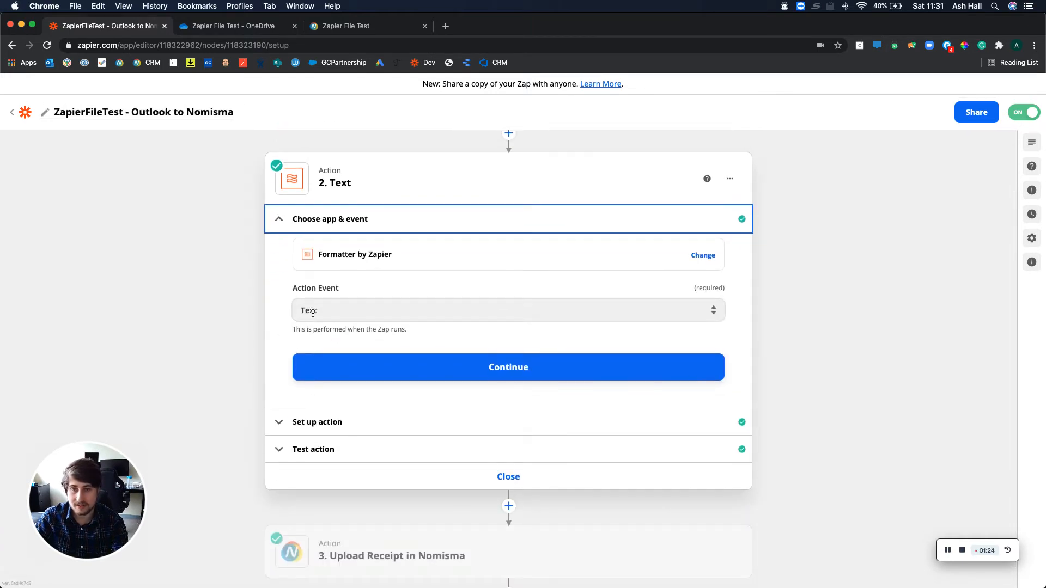
Examine the Text action's Split Text input, separator and segment index, and its test output.
left_click(304, 429)
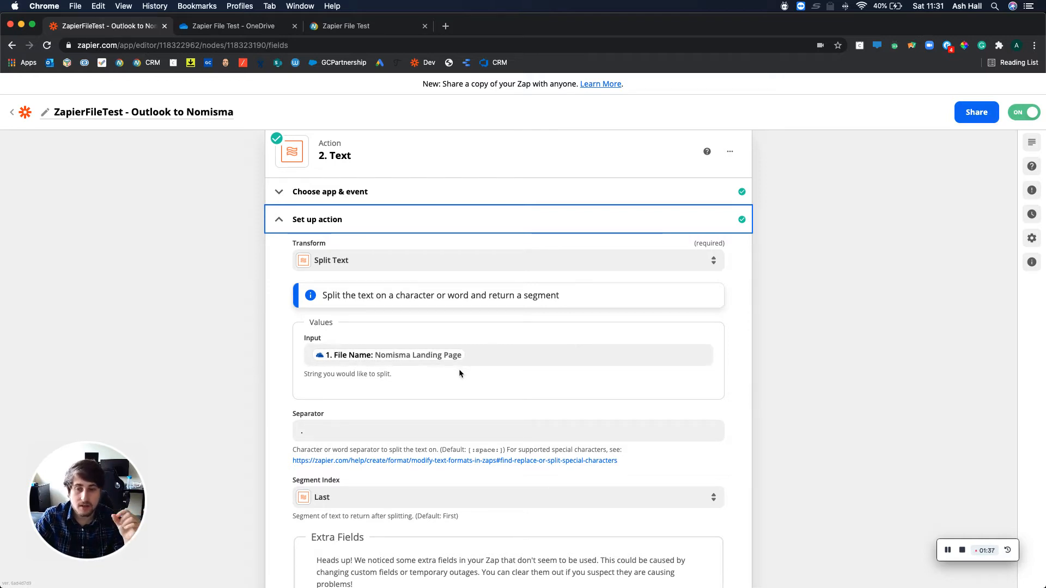
scroll(459, 374, "down", 1)
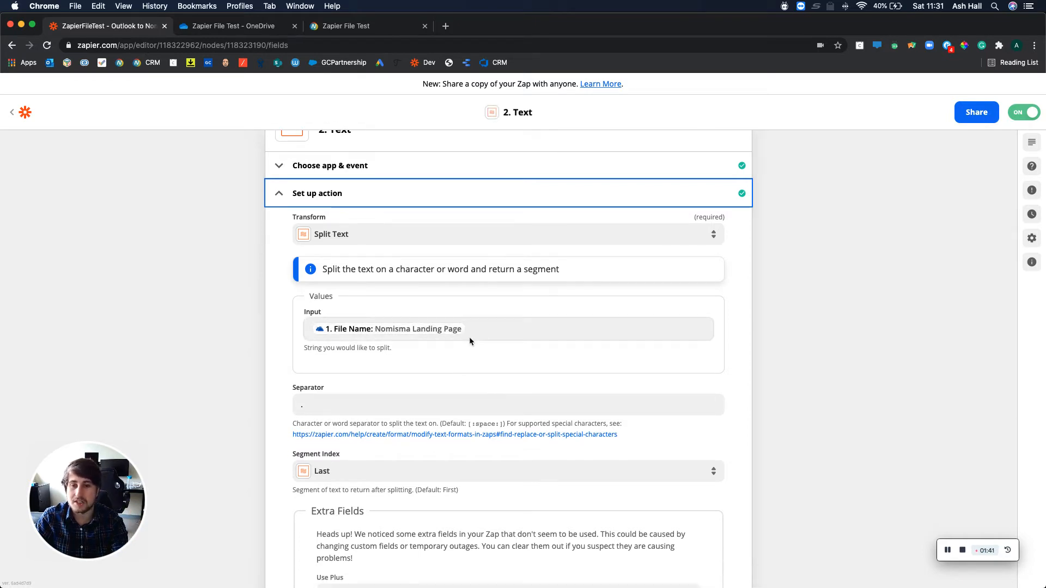
scroll(470, 341, "down", 2)
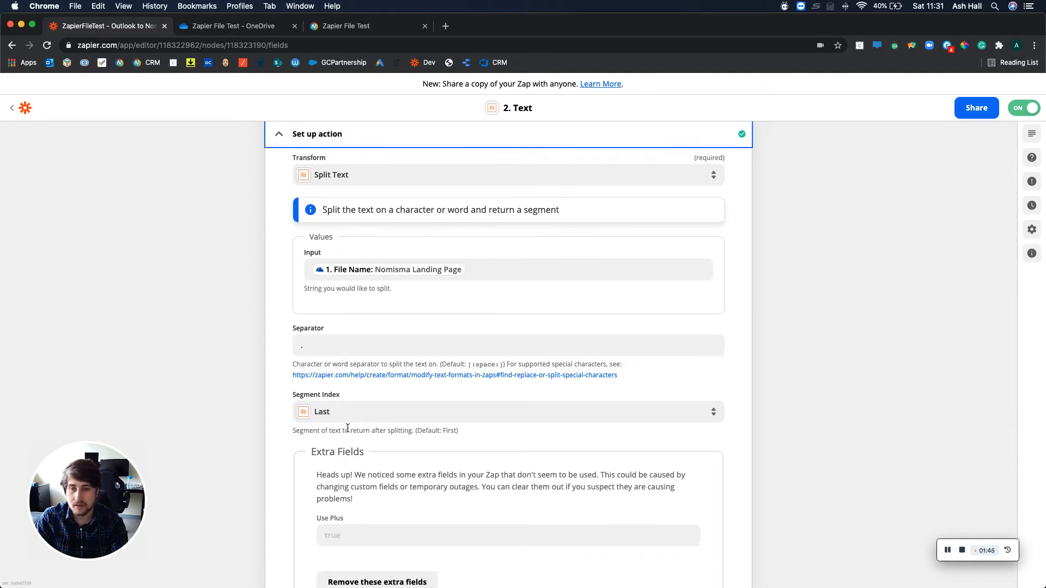
scroll(346, 427, "down", 3)
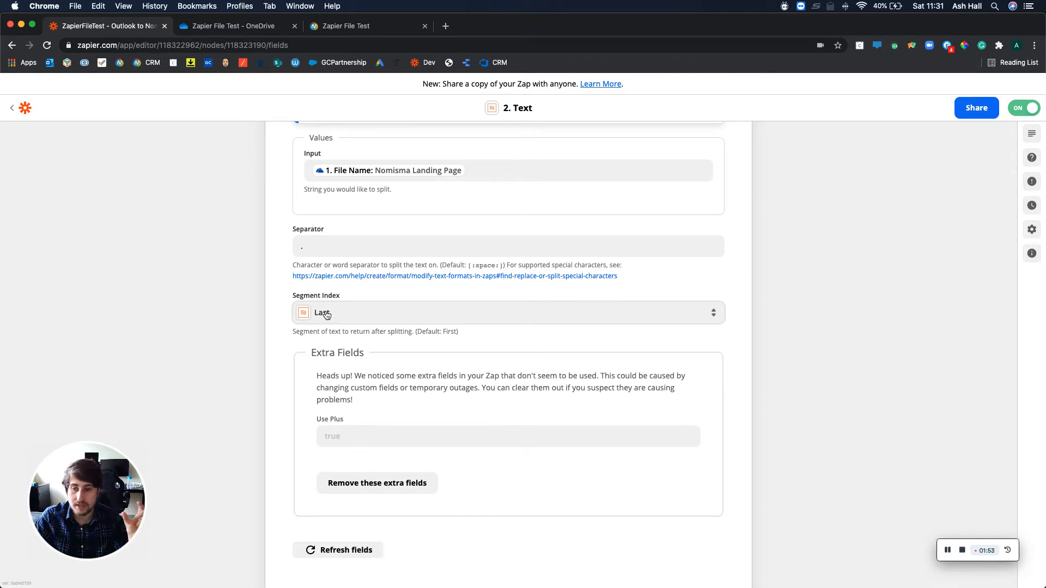
scroll(327, 315, "down", 3)
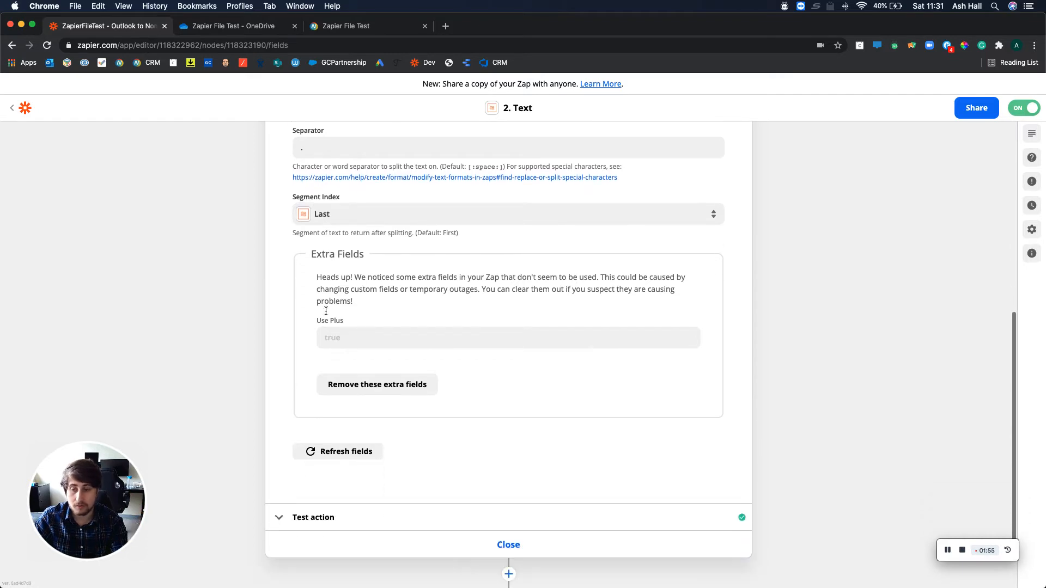
left_click(289, 432)
scroll(290, 436, "down", 2)
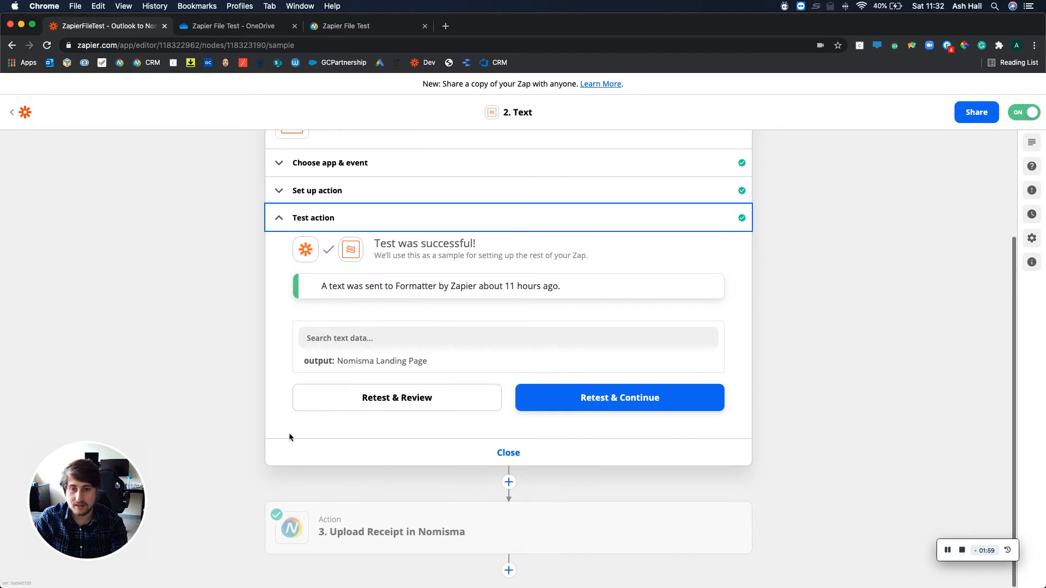
Open the Upload Receipt in Nomisma action and review its connected account and action event.
left_click(342, 541)
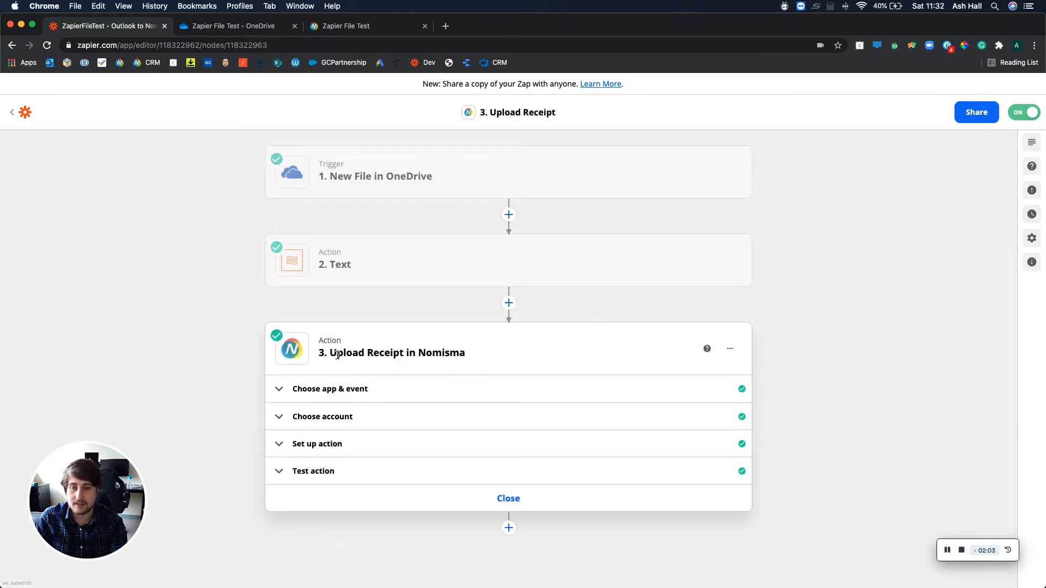
left_click(321, 415)
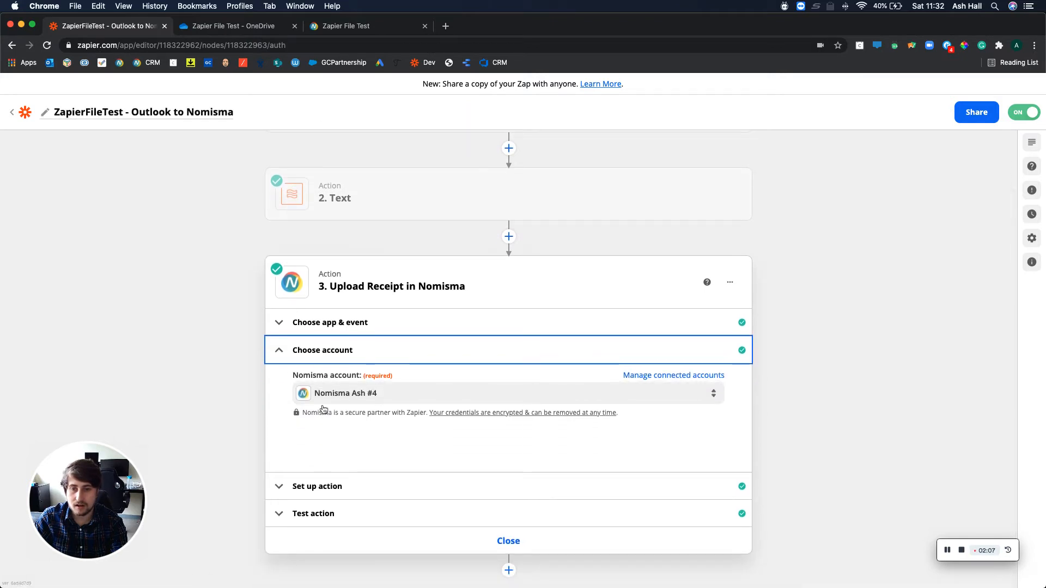
left_click(359, 334)
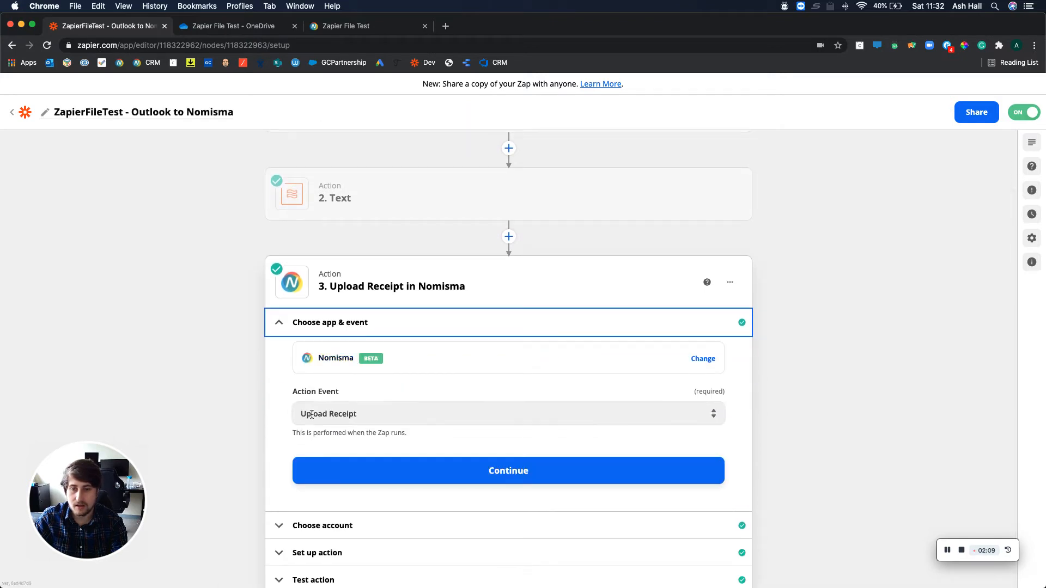
scroll(316, 420, "down", 1)
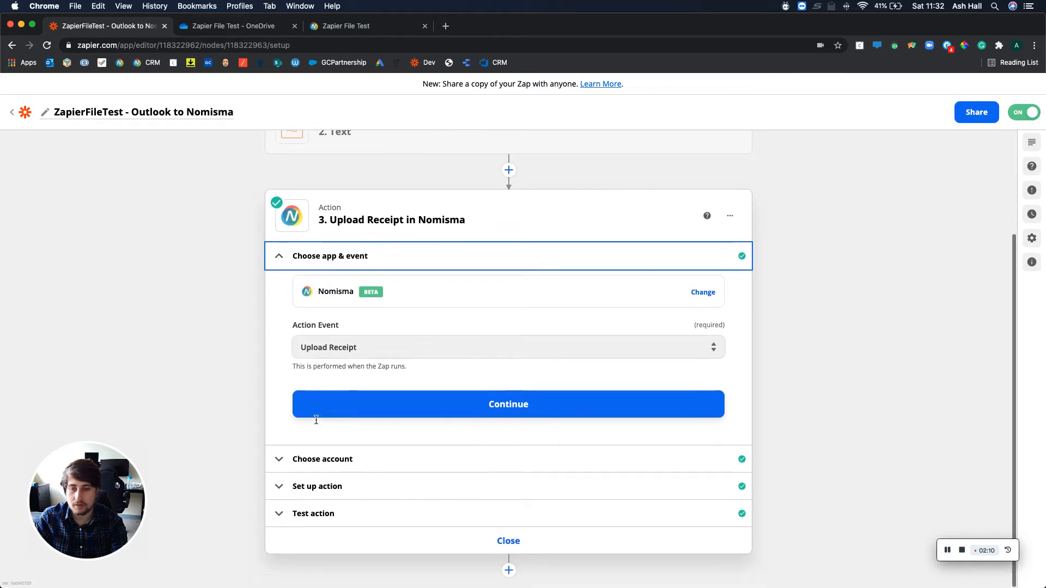
Examine the Upload Receipt action's company, file name, extension and path mapping, along with its test result.
left_click(303, 486)
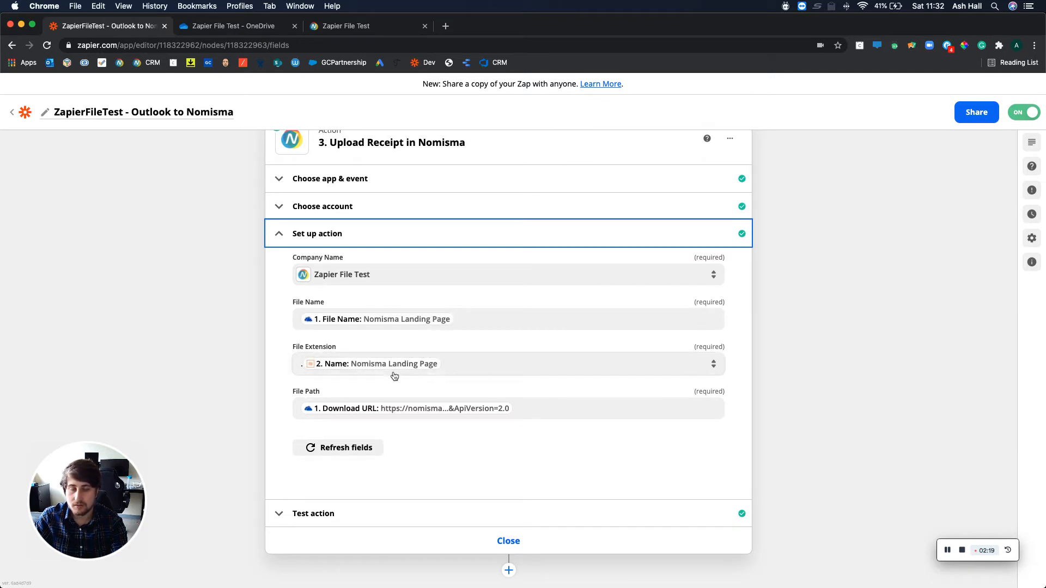
scroll(316, 349, "up", 5)
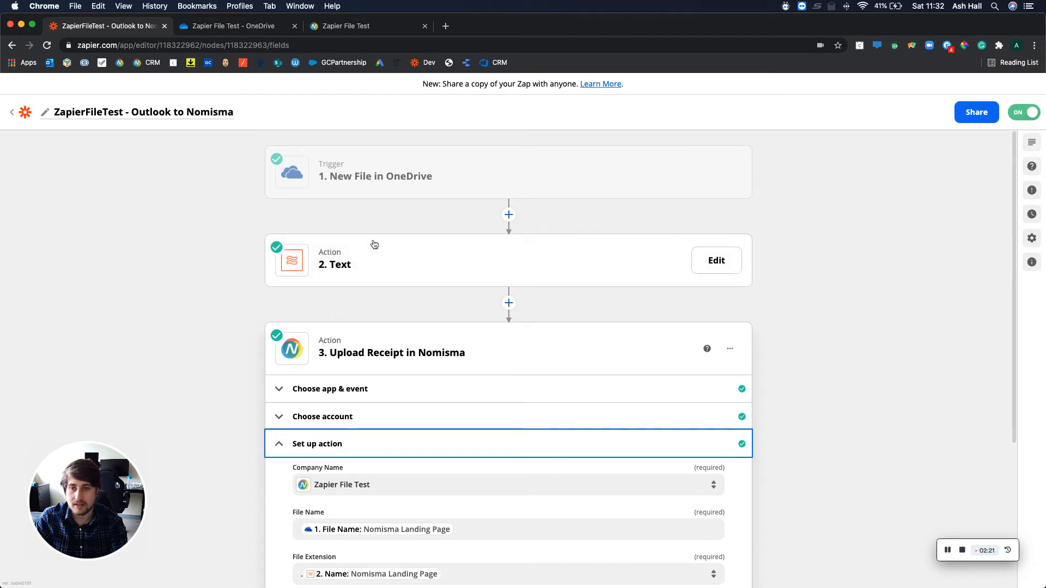
scroll(417, 350, "down", 5)
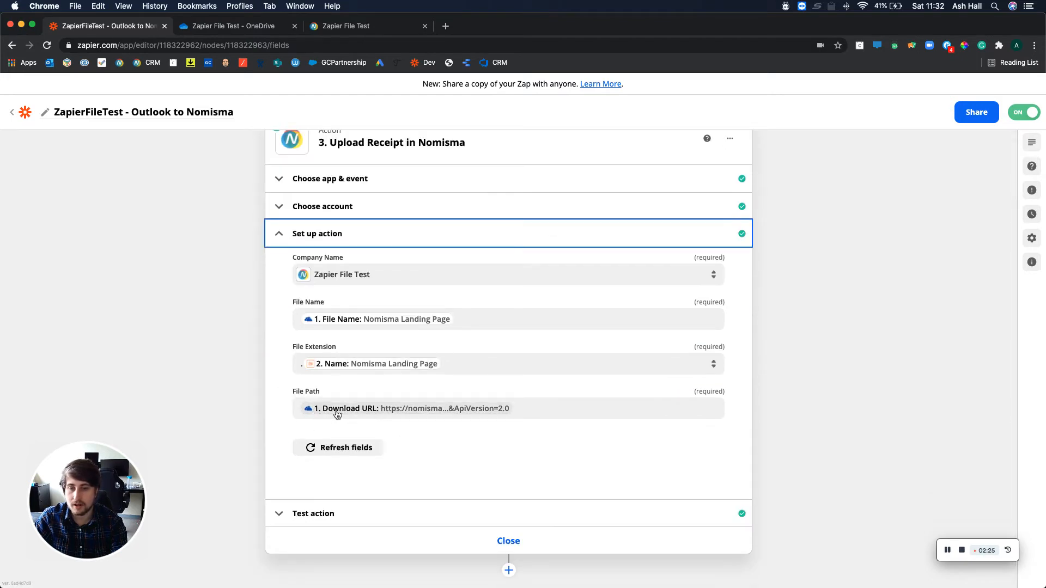
left_click(336, 517)
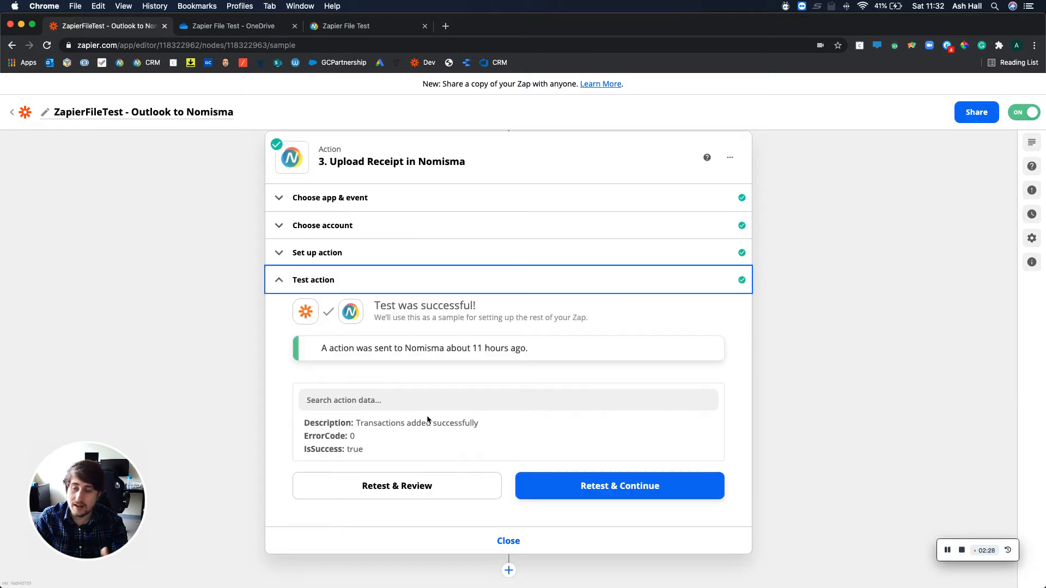
scroll(427, 418, "up", 1)
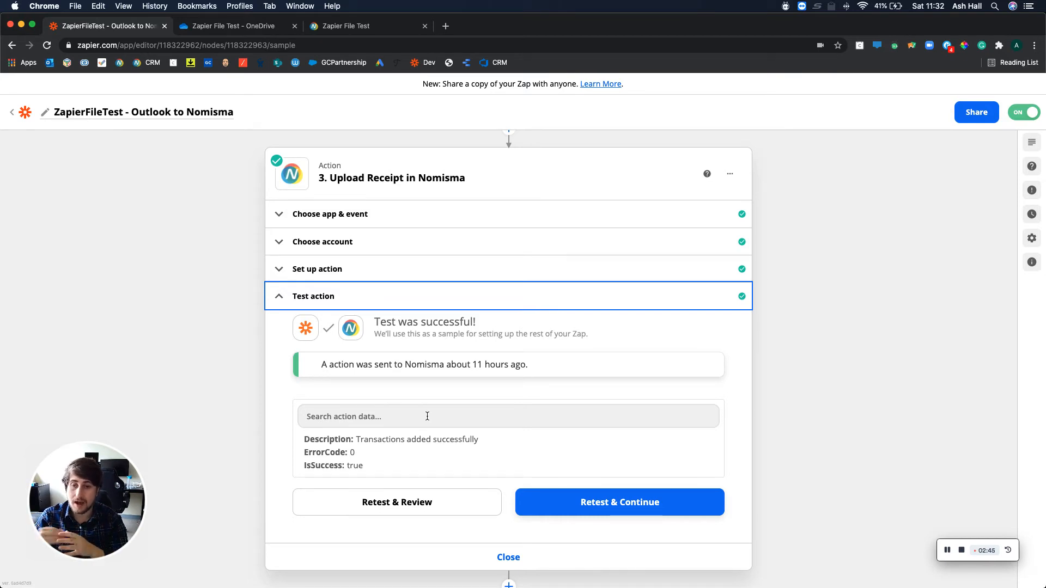
left_click(364, 268)
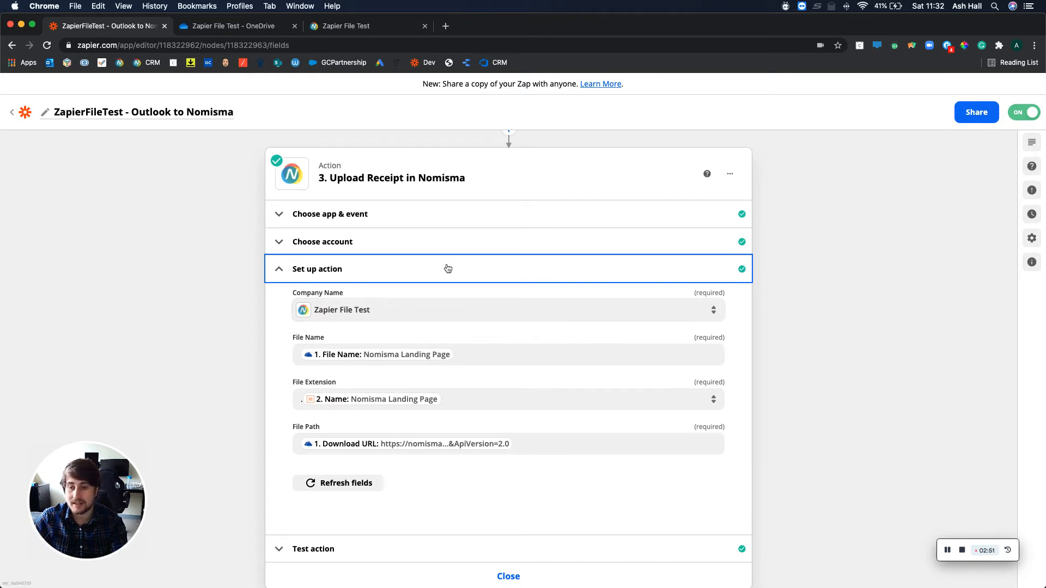
scroll(395, 338, "down", 2)
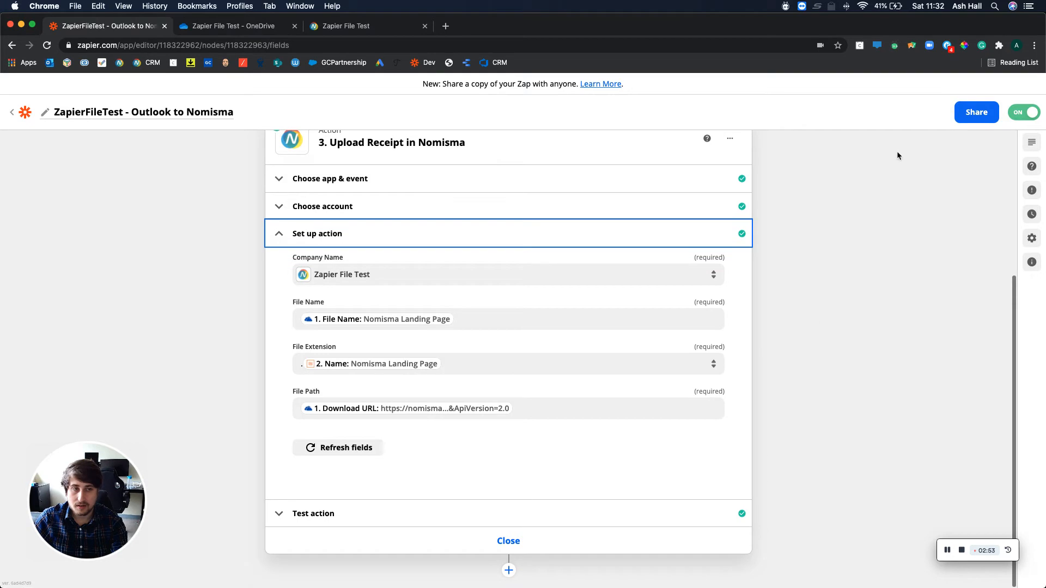
Switch to OneDrive and delete the Nomisma Logo - Black Writing file from the Zapier File Test folder.
left_click(263, 31)
left_click(287, 225)
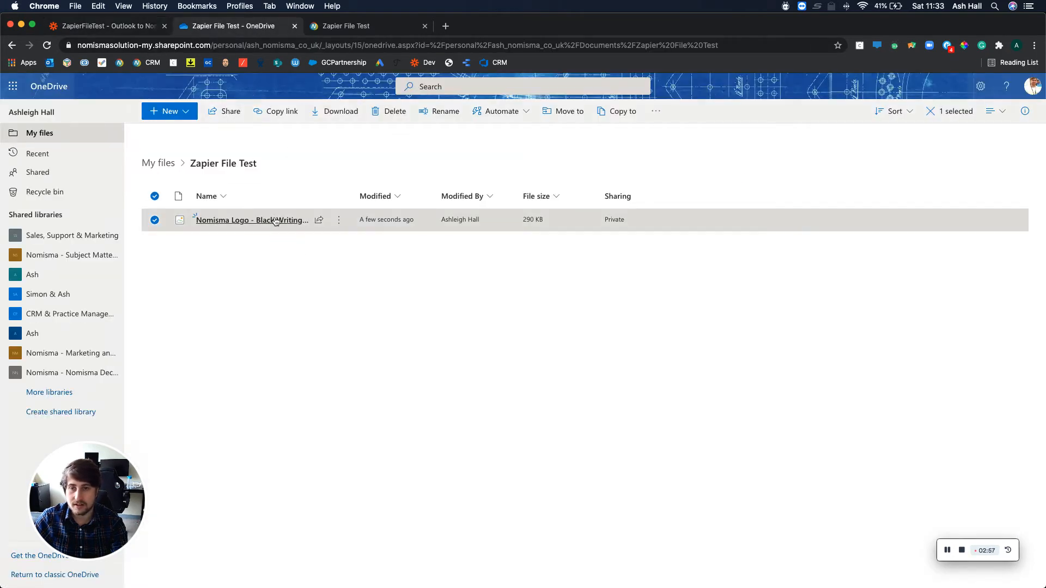
left_click(391, 113)
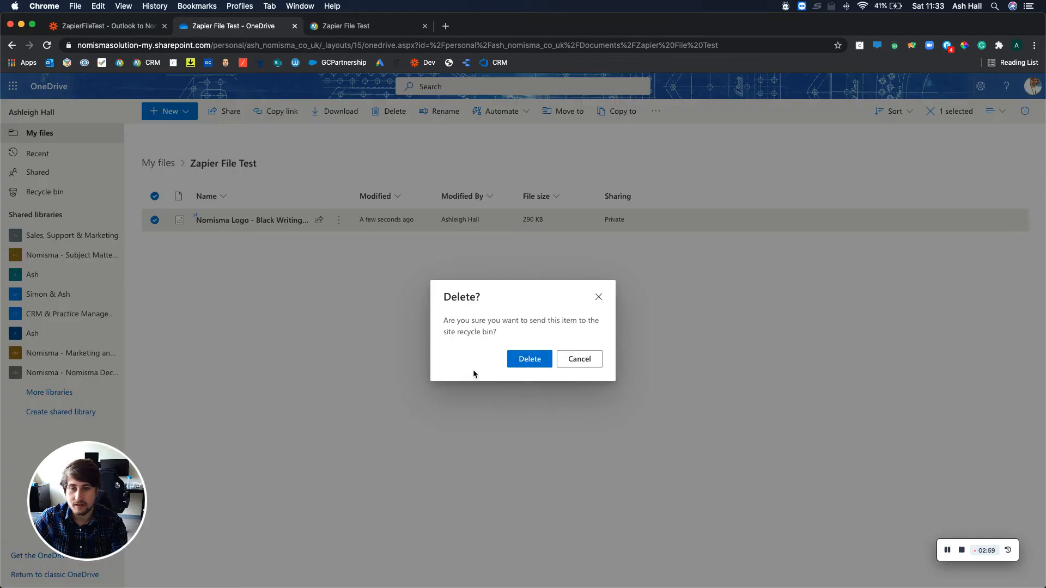
left_click(518, 362)
Switch to Nomisma and open the pending receipts list of the Zapier File Test company.
left_click(361, 25)
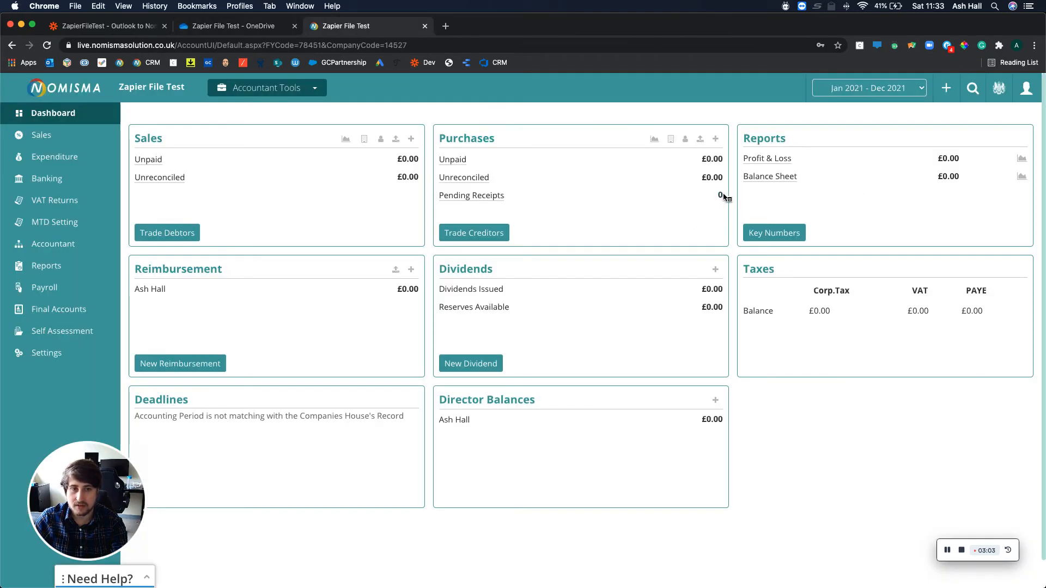
left_click(721, 197)
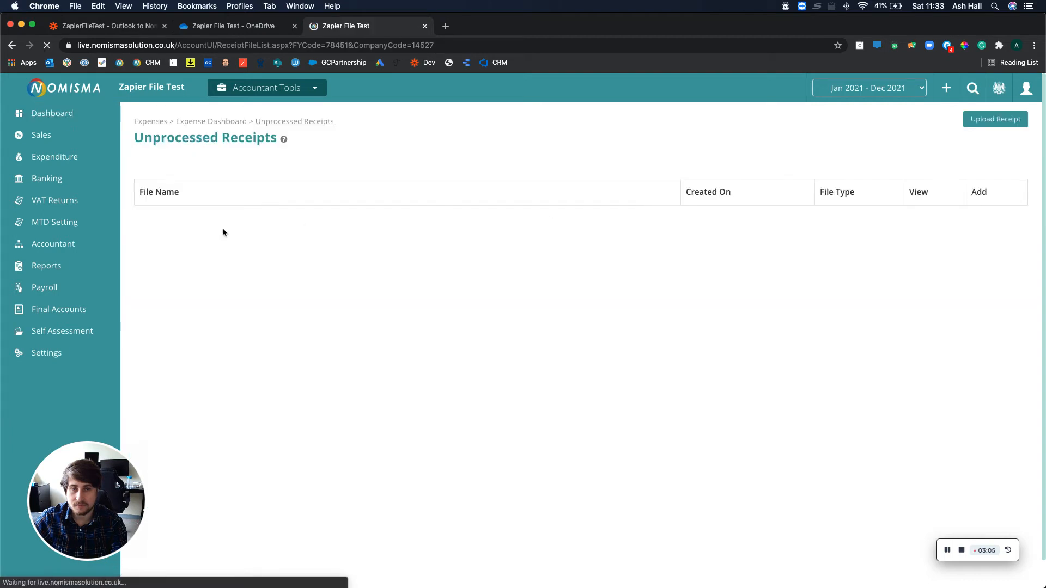
Return to OneDrive and upload the four Nomisma PNG images from Downloads, Nomisma Icon.png through Nomisma Pro Accountant.png, to Zapier File Test.
left_click(218, 26)
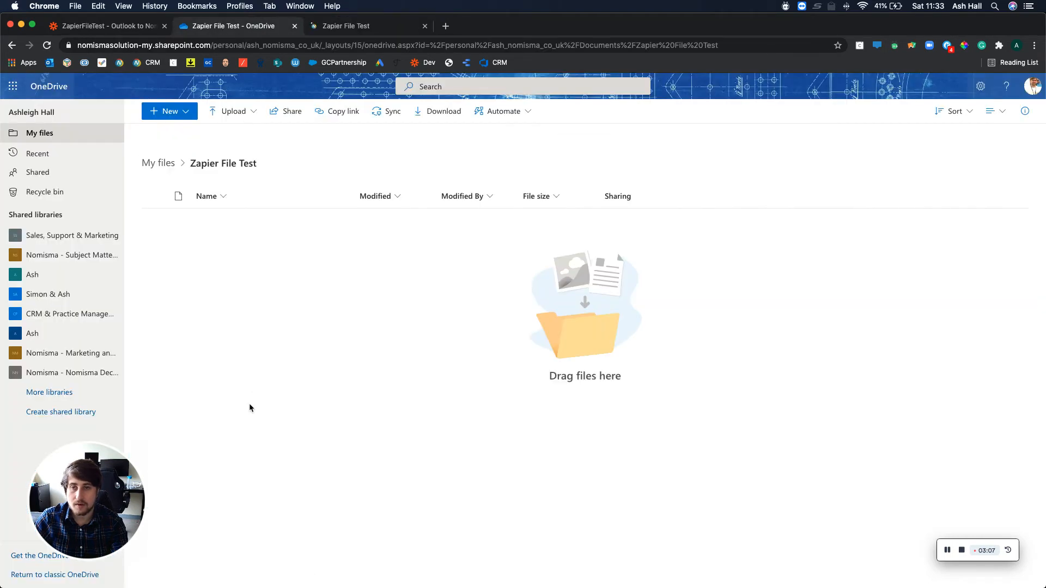
left_click(232, 111)
left_click(238, 139)
left_click(369, 120)
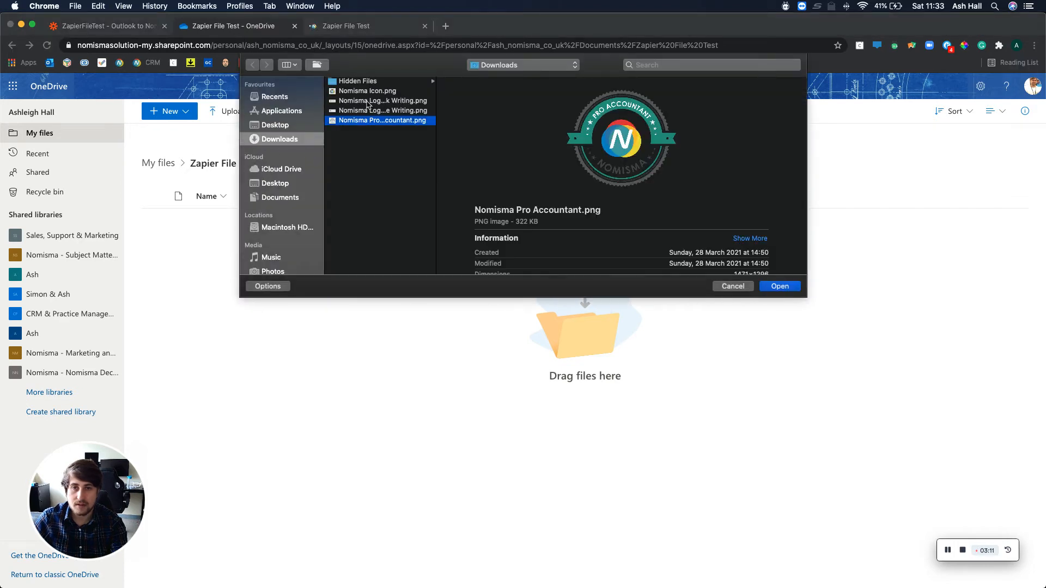
left_click(367, 92, "shift")
left_click(769, 291)
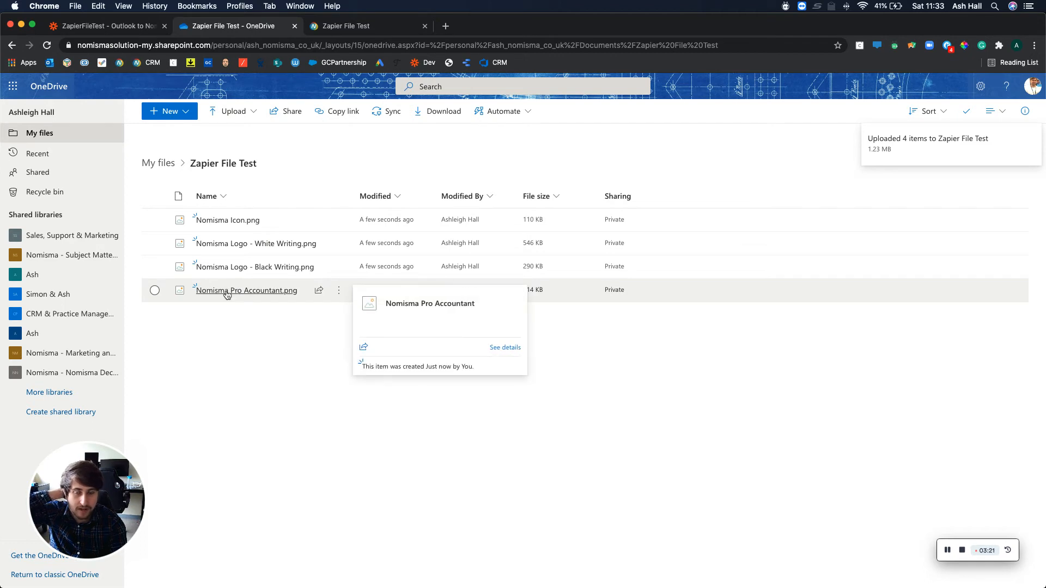
Switch to Nomisma, reload the Zapier File Test dashboard and open its pending receipts list.
left_click(347, 26)
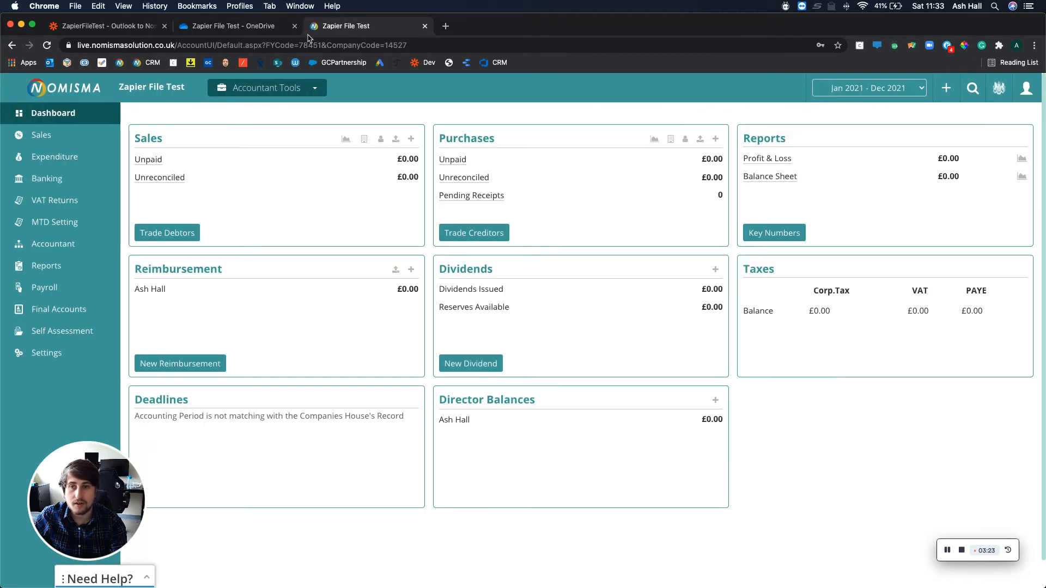
left_click(281, 43)
key("Return")
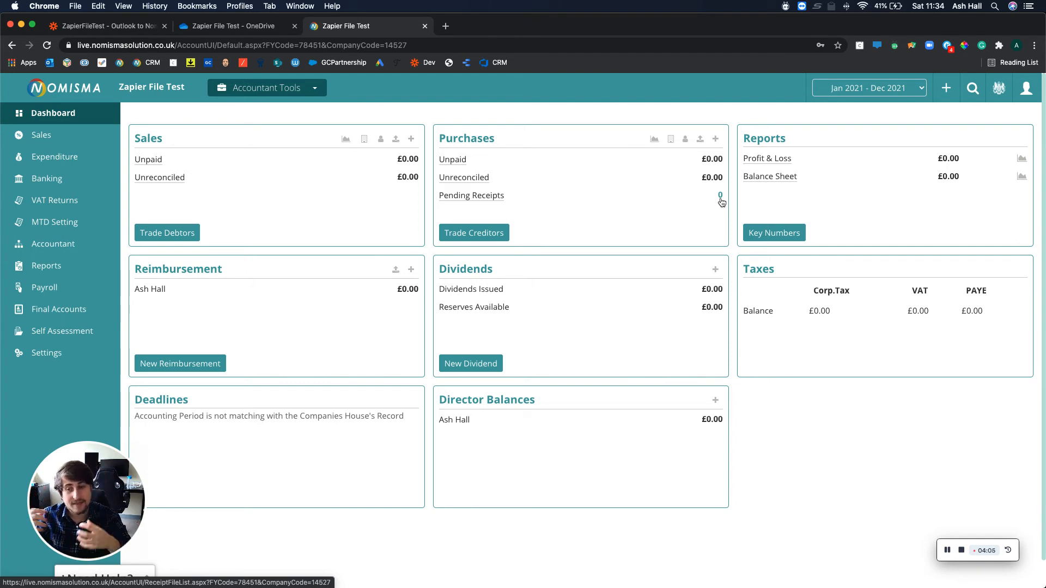
left_click(721, 200)
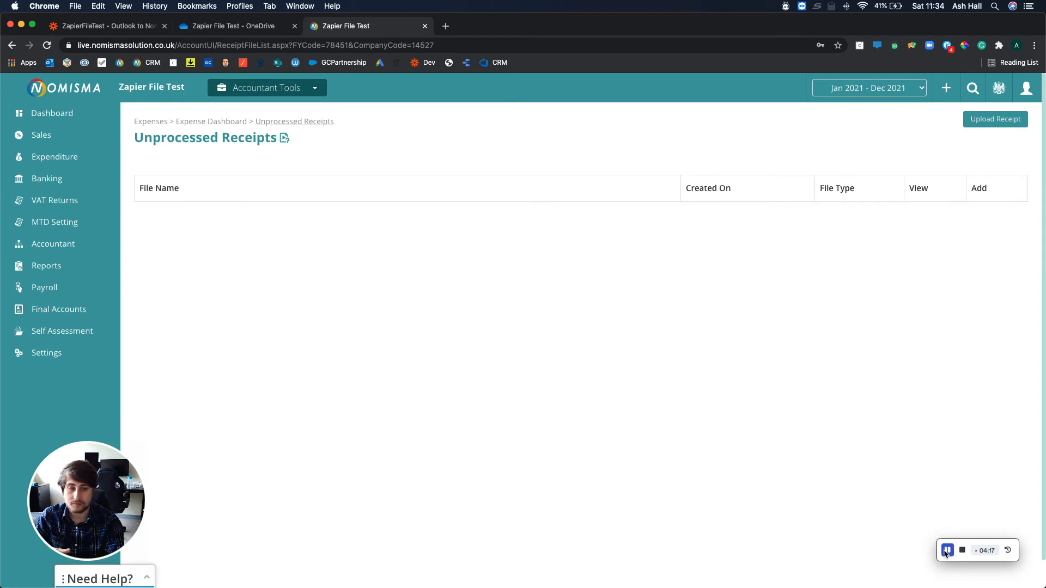
left_click(946, 551)
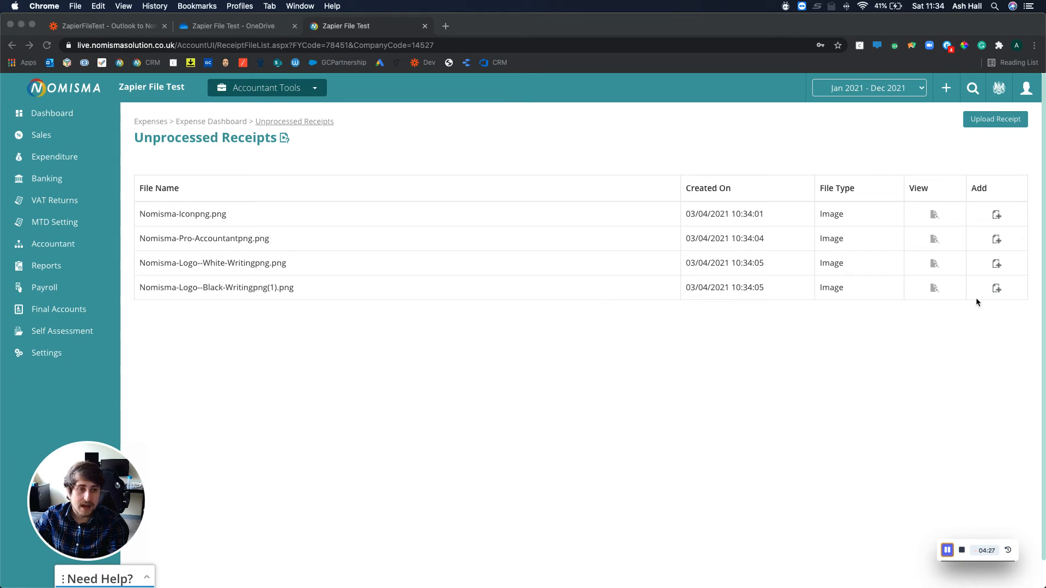
View the receipt images of Nomisma-Iconpng.png and Nomisma-Pro-Accountantpng.png, returning to the unprocessed receipts list after each.
left_click(996, 215)
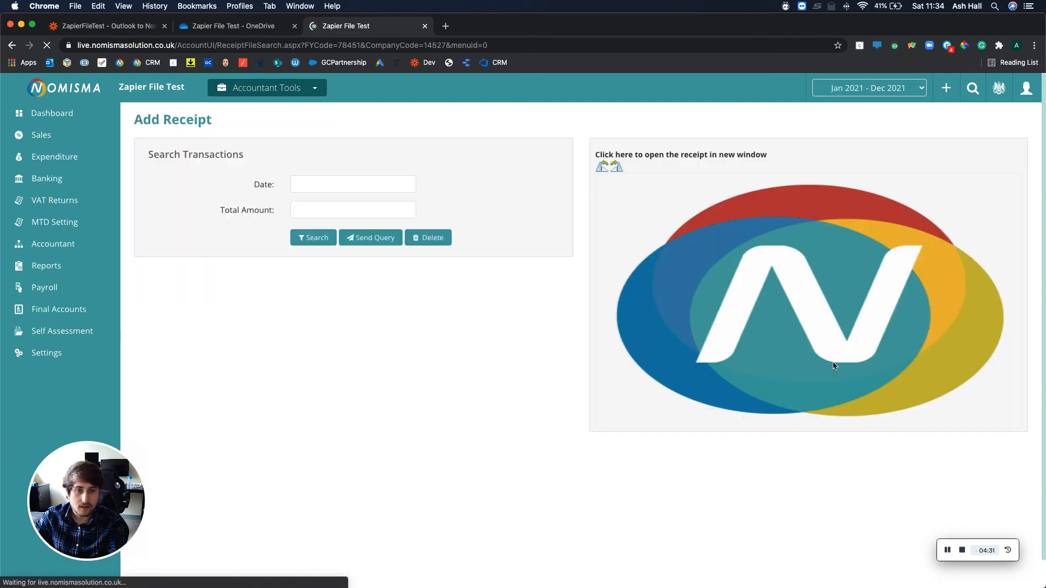
left_click(11, 45)
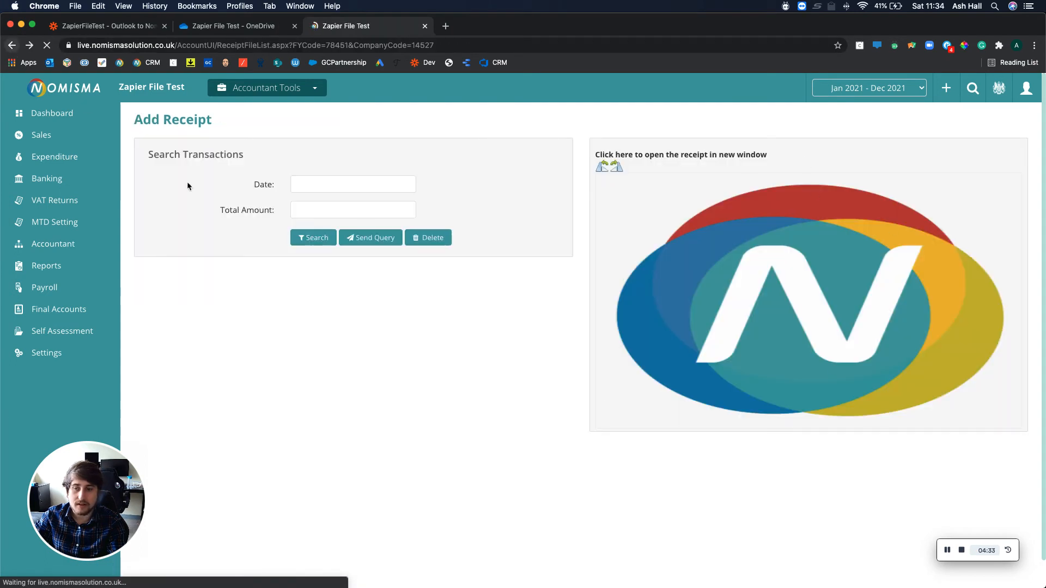
left_click(998, 243)
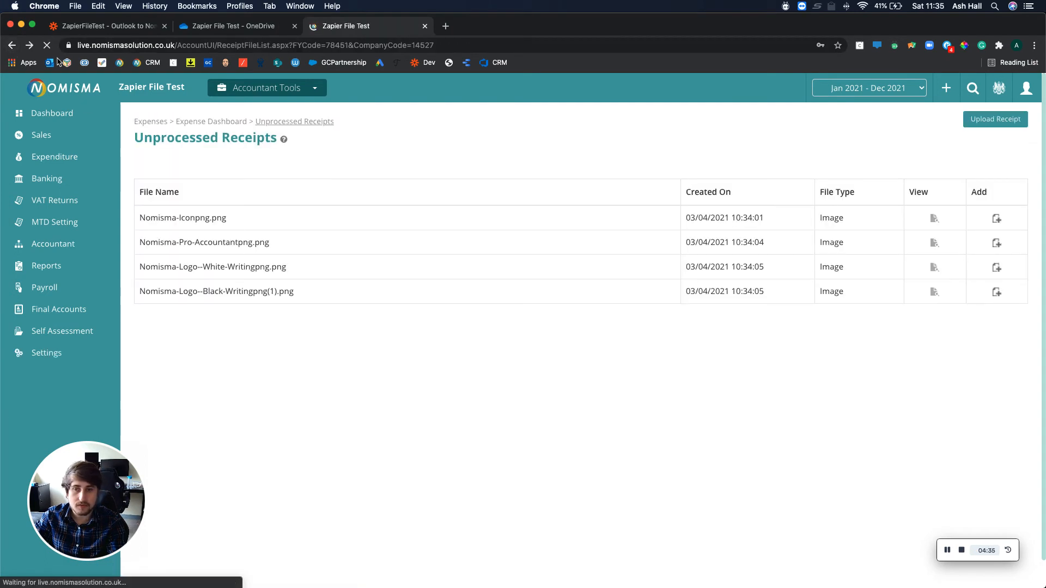
left_click(11, 45)
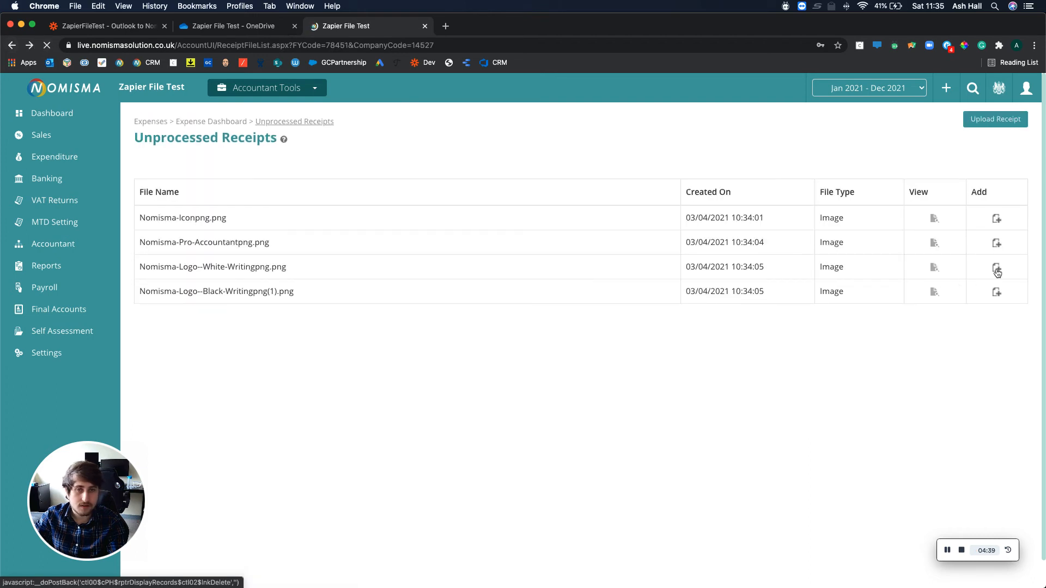
Start adding the Nomisma-Logo--White-Writingpng.png receipt and search transactions for date 05/05/2021 and total amount 100.
left_click(996, 268)
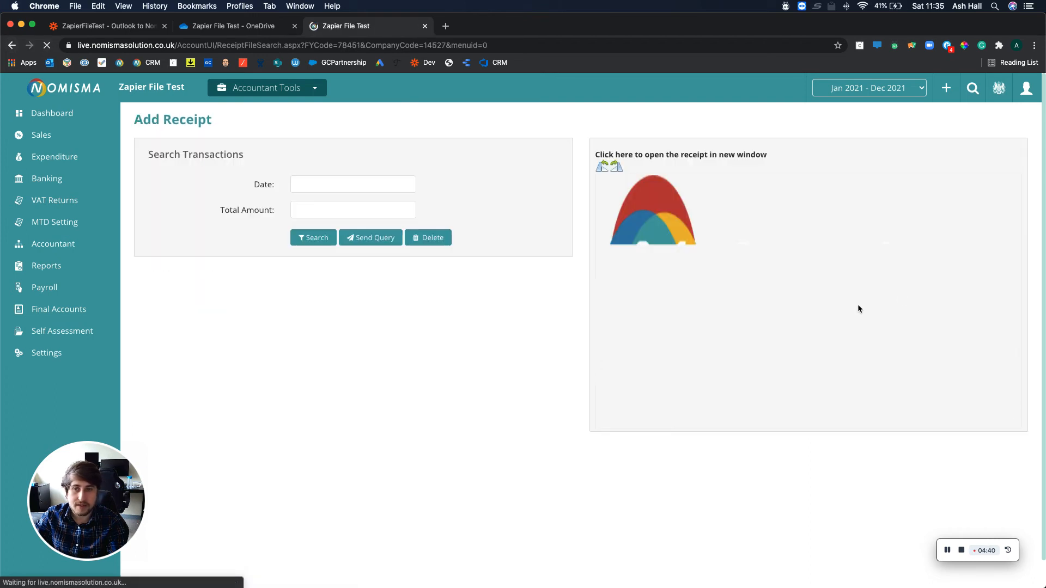
left_click(329, 186)
type("05")
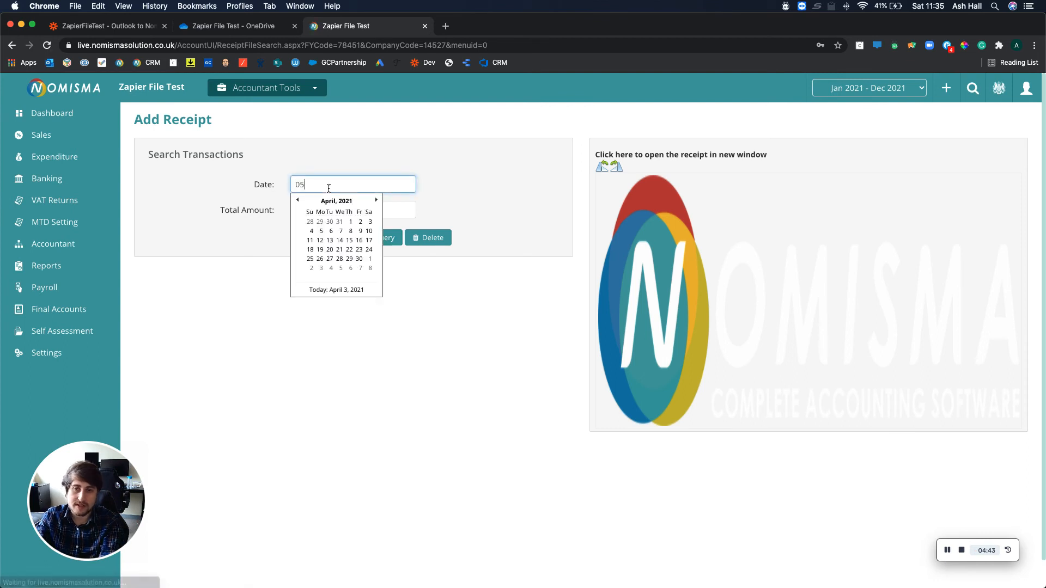
type("/05/2021")
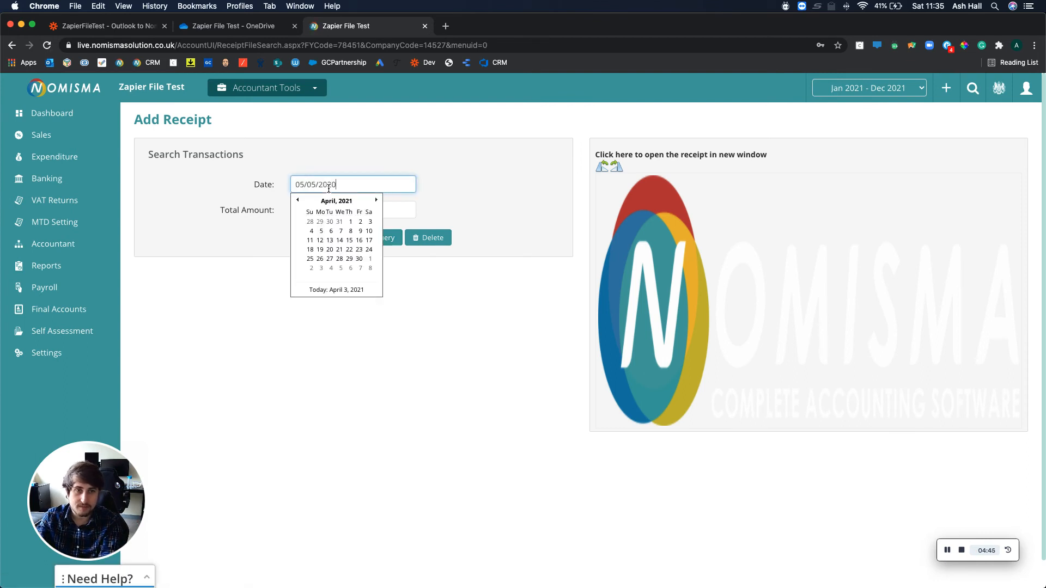
key("Tab")
type("100")
left_click(314, 238)
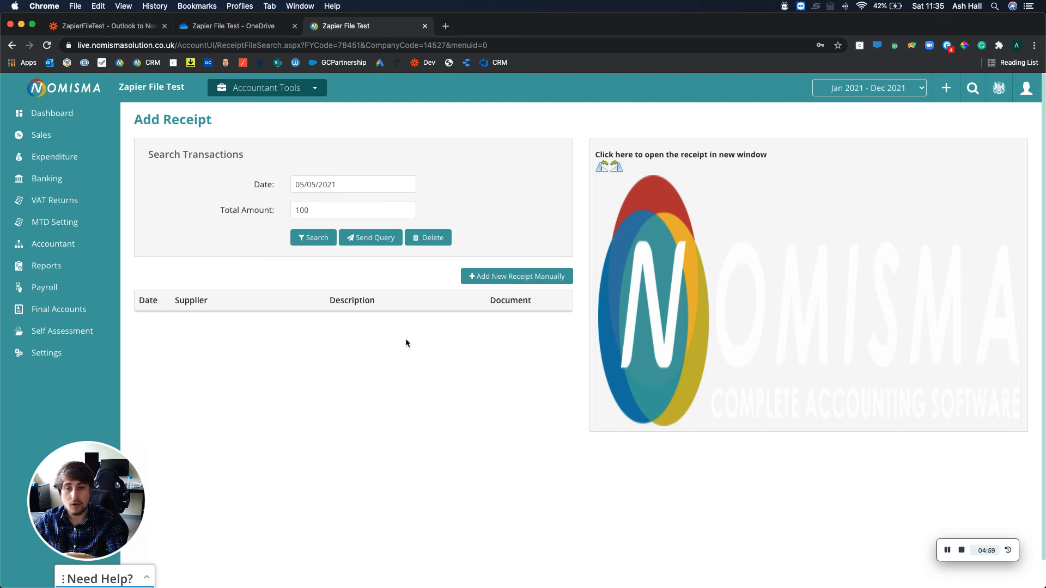
Add the receipt manually as a new supplier bill and set its bill number to 100.
left_click(503, 278)
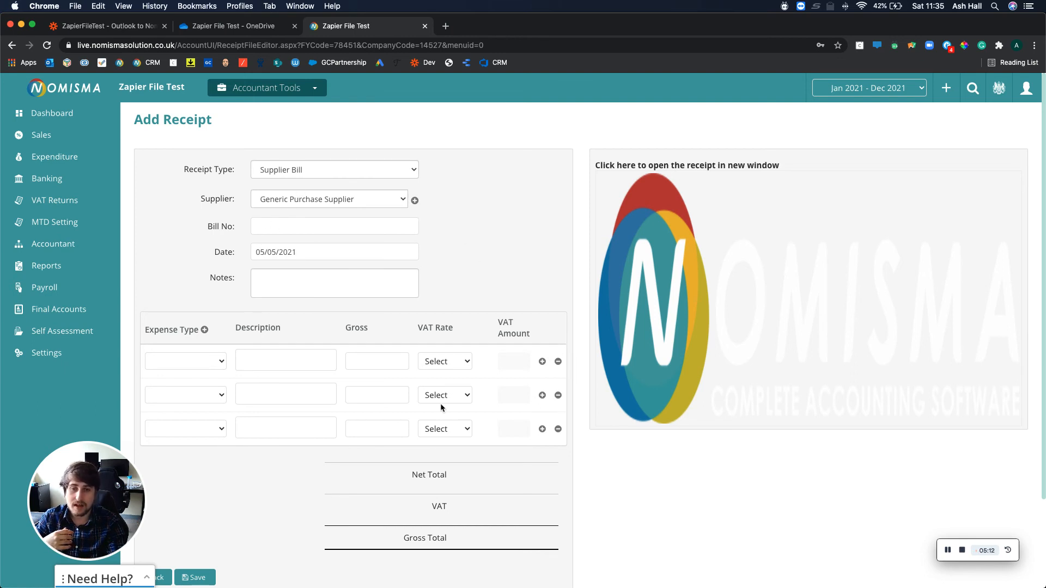
scroll(441, 404, "down", 4)
scroll(202, 458, "up", 5)
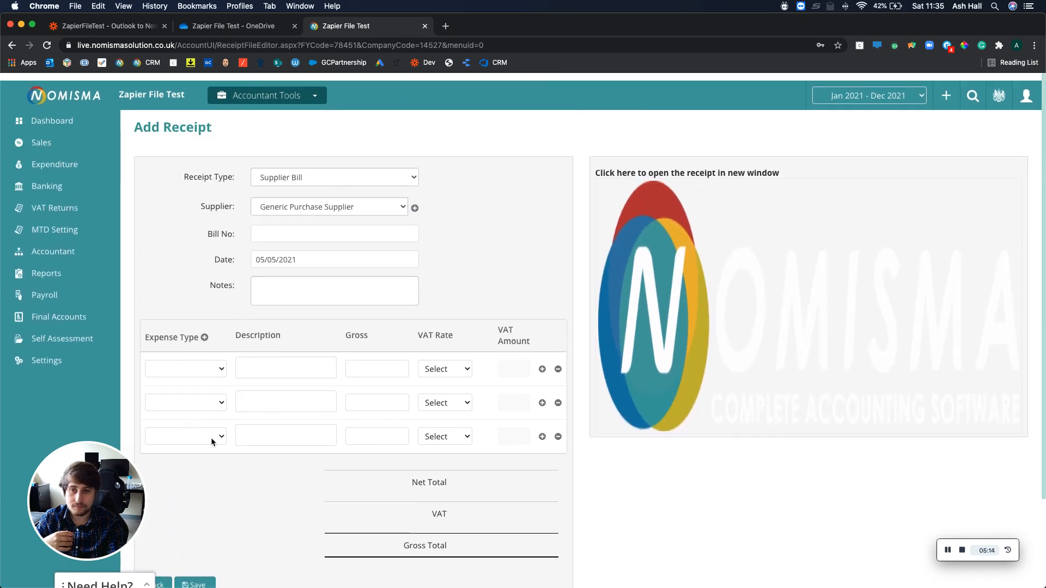
left_click(297, 228)
type("100")
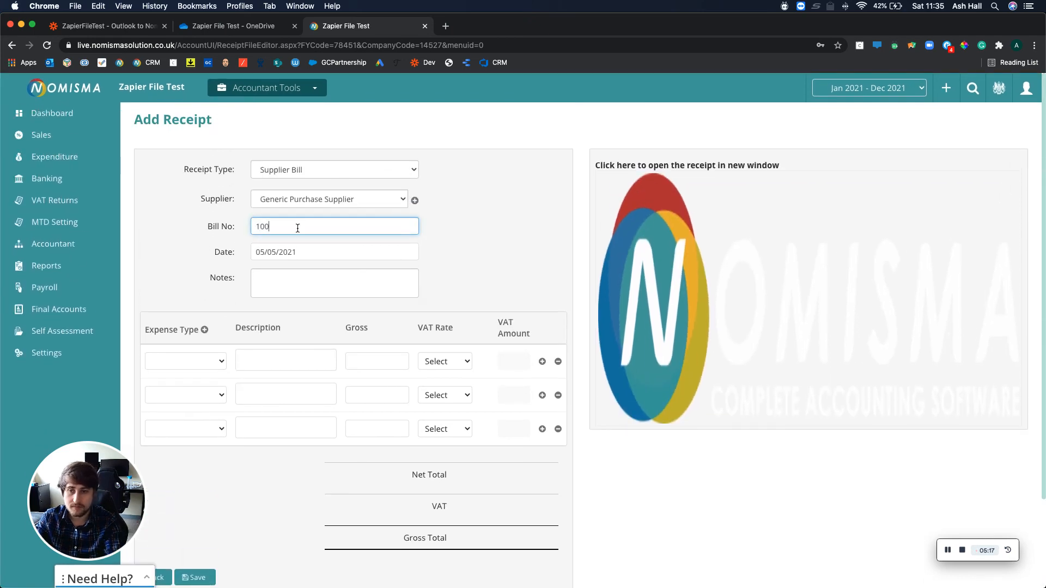
Fill the first expense line with type Purchases, description Test, gross 200.00 and No VAT, and save the receipt.
left_click(185, 361)
left_click(251, 365)
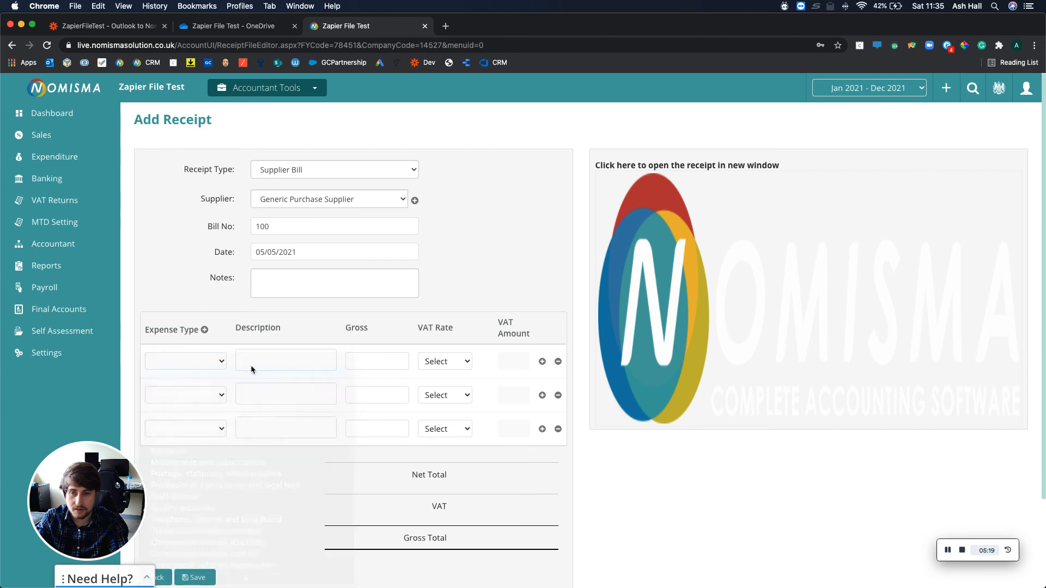
type("Test")
left_click(383, 362)
double_click(383, 363)
type("200")
left_click(460, 362)
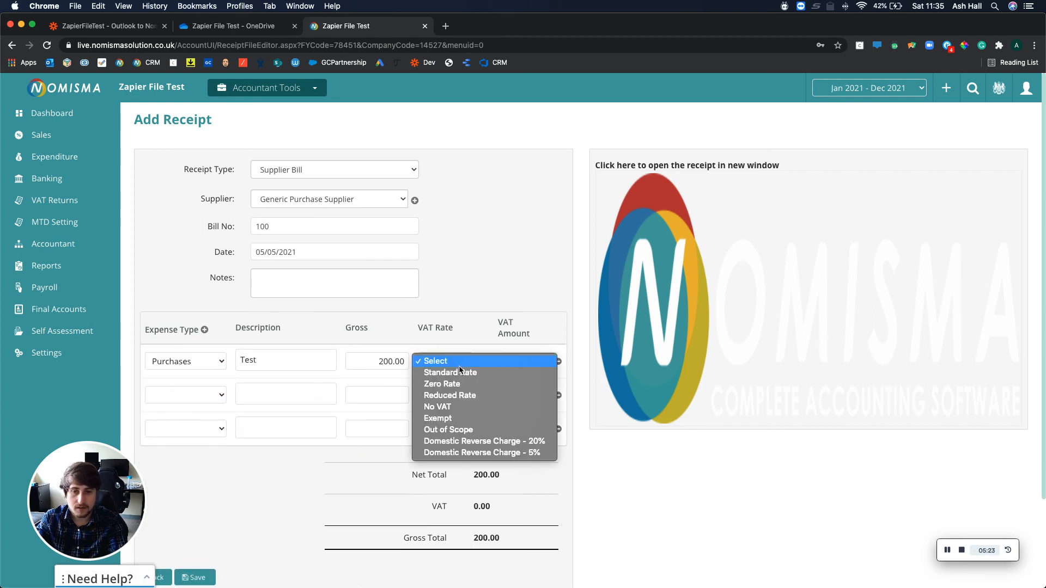
left_click(460, 372)
scroll(342, 495, "down", 3)
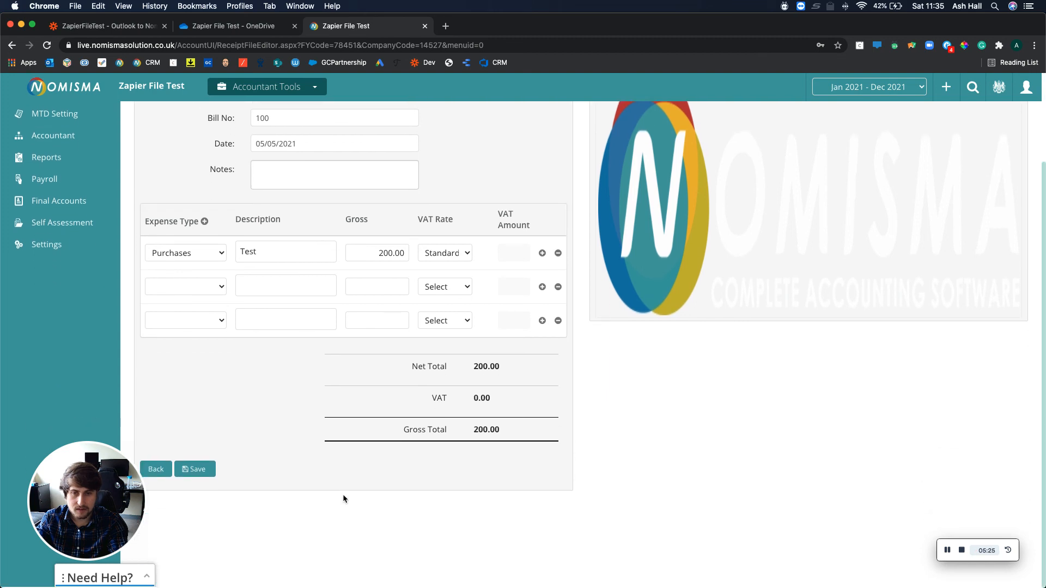
left_click(443, 259)
left_click(438, 289)
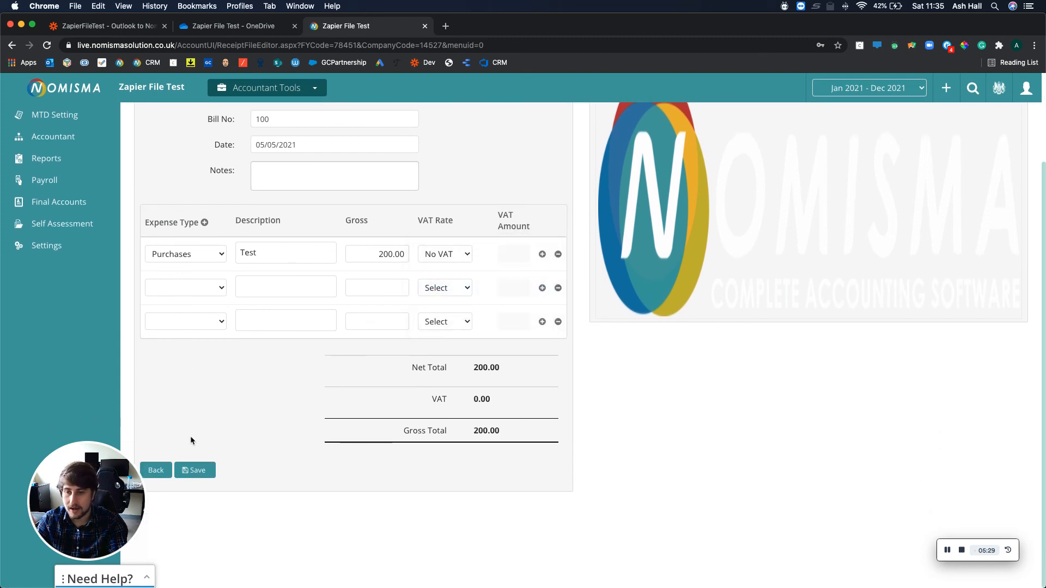
left_click(194, 470)
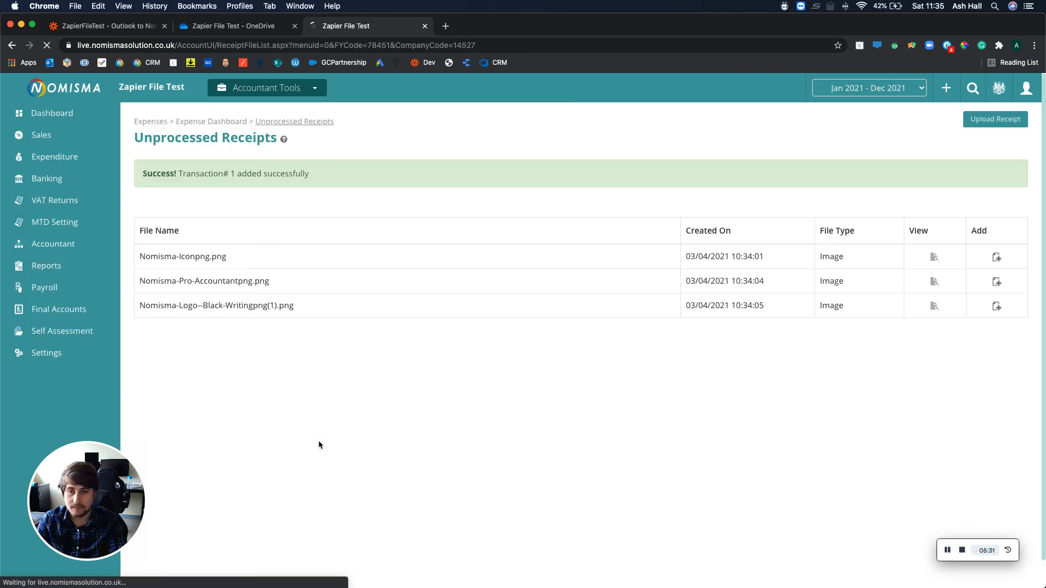
Open the document attached to the Generic Purchase Supplier bill from the Expenditure Dashboard.
left_click(67, 155)
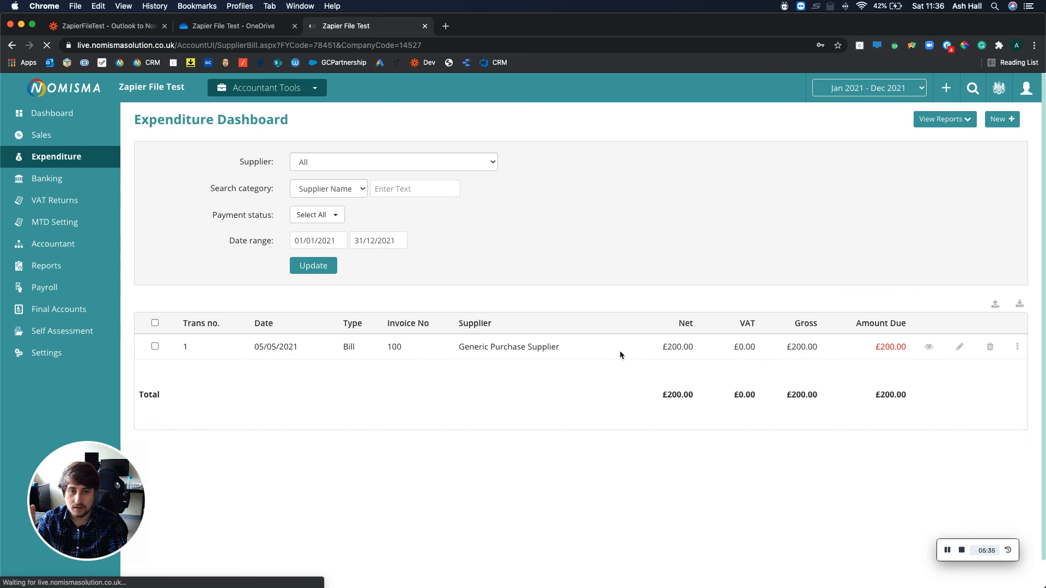
left_click(1018, 346)
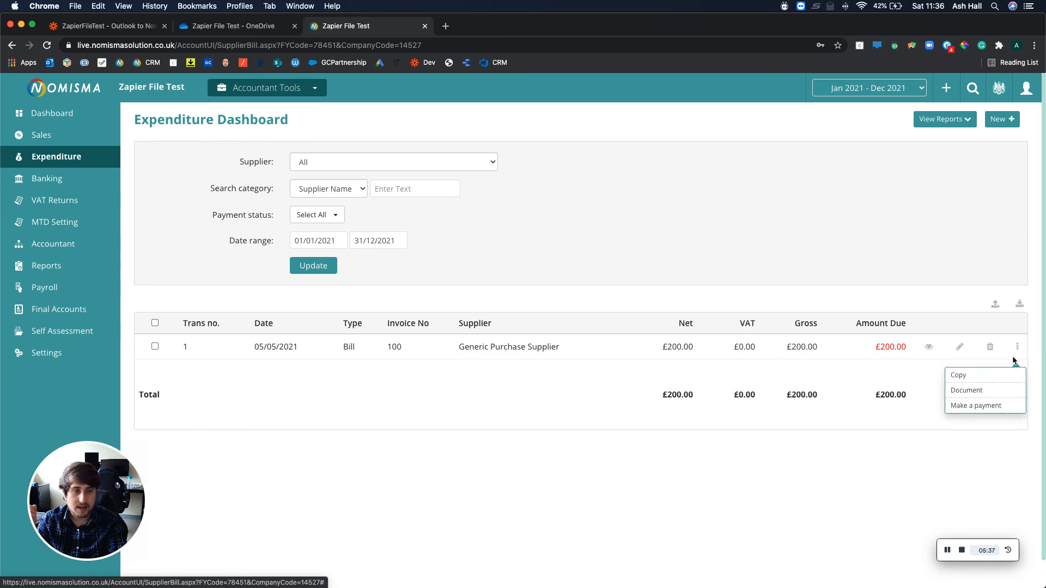
left_click(977, 392)
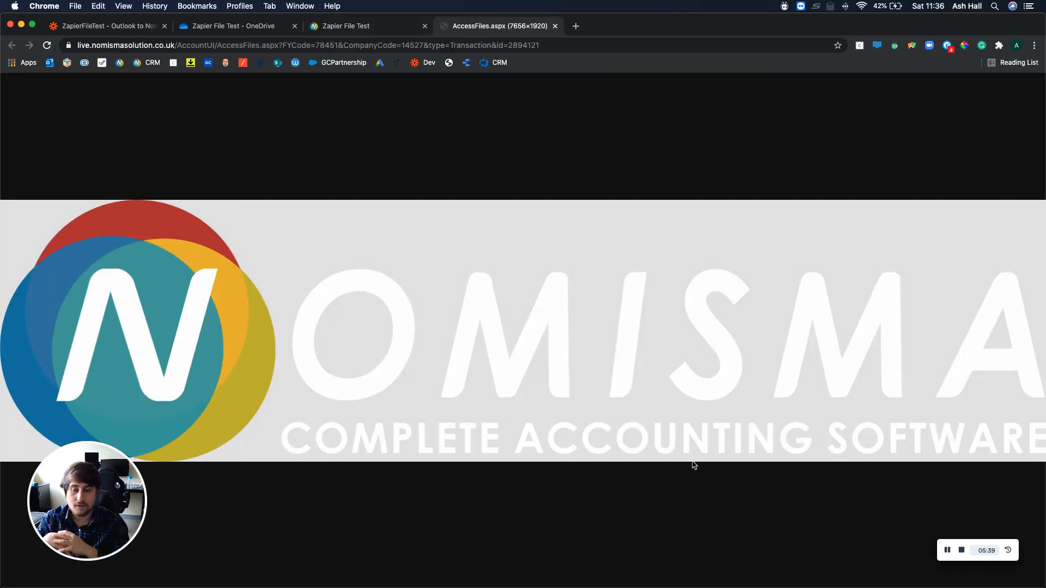